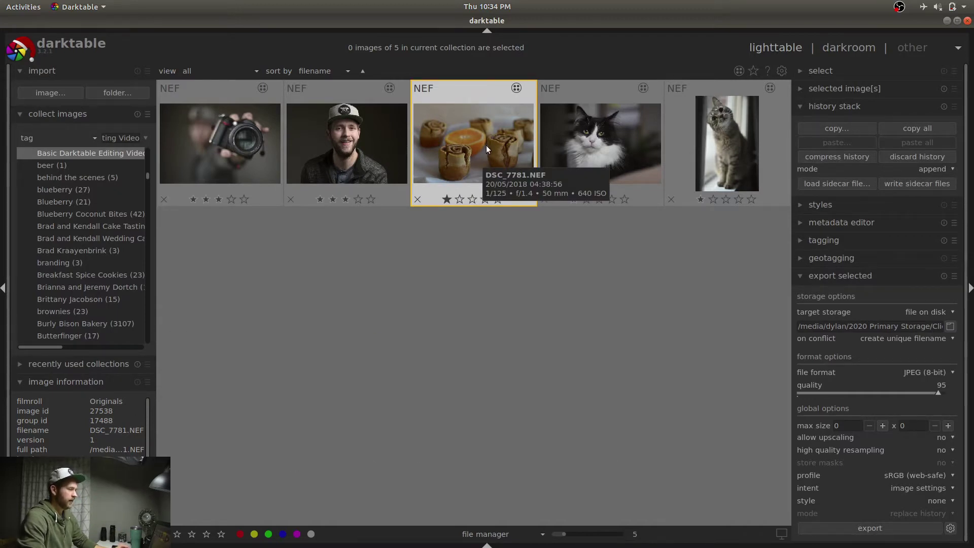
Open the cinnamon-roll photo DSC_7781.NEF from lighttable in the darkroom.
double_click(487, 146)
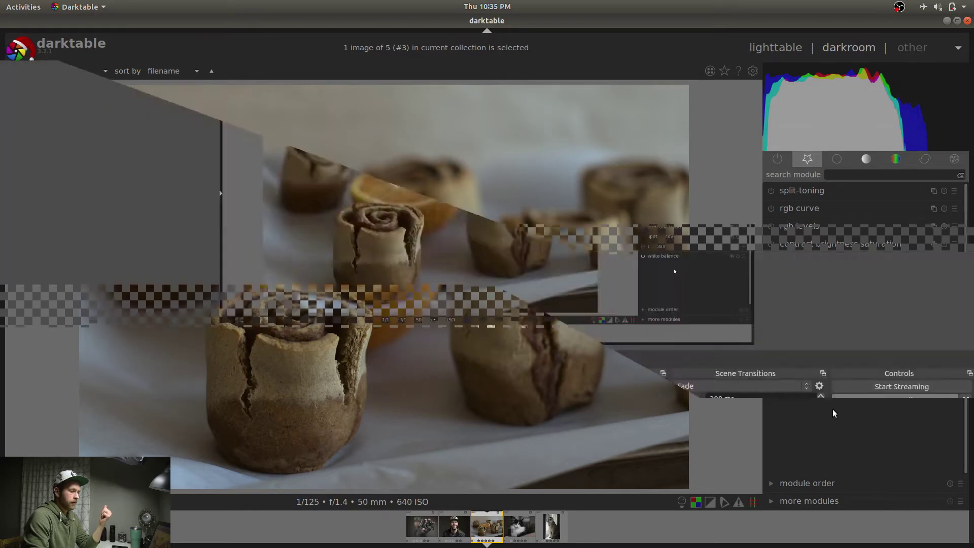
click(822, 388)
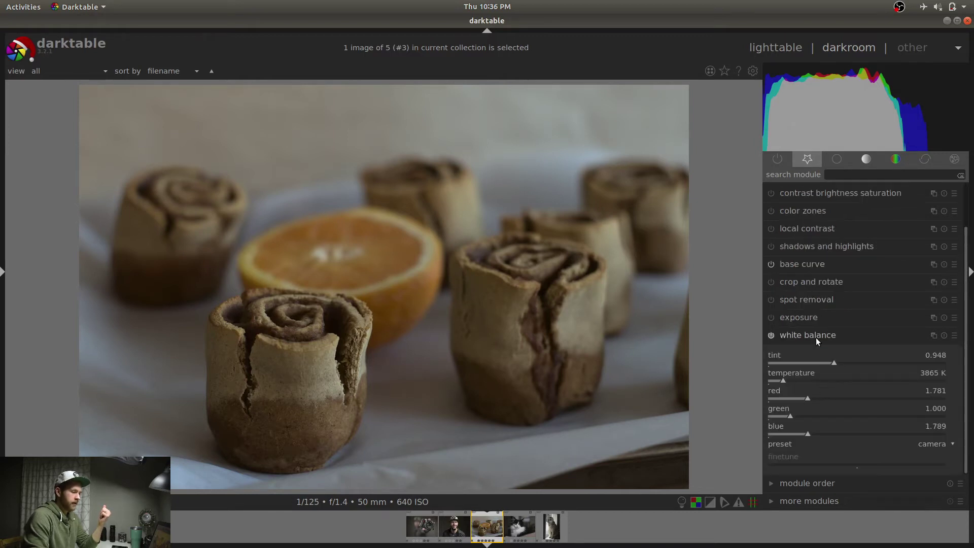
click(816, 337)
click(812, 367)
click(808, 343)
click(805, 349)
click(806, 349)
click(808, 332)
click(805, 307)
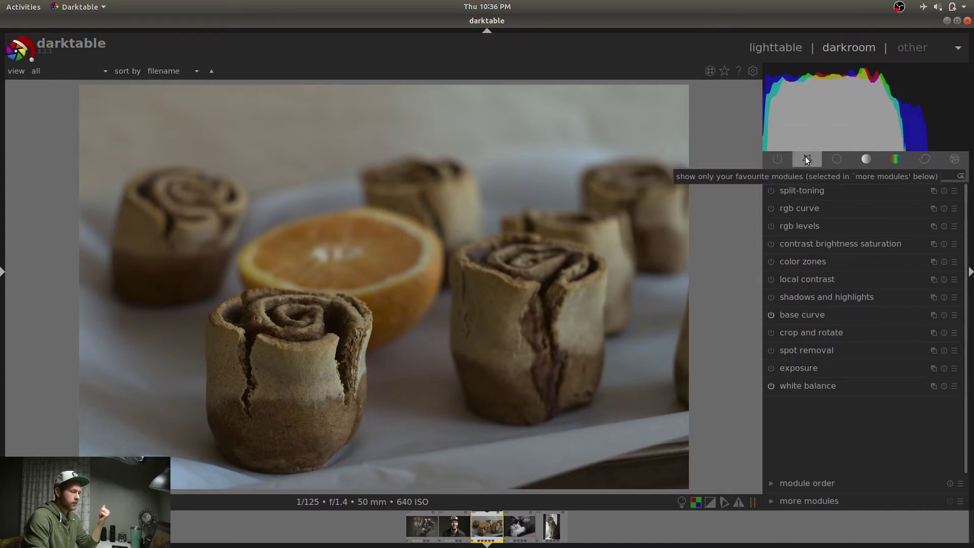
click(834, 164)
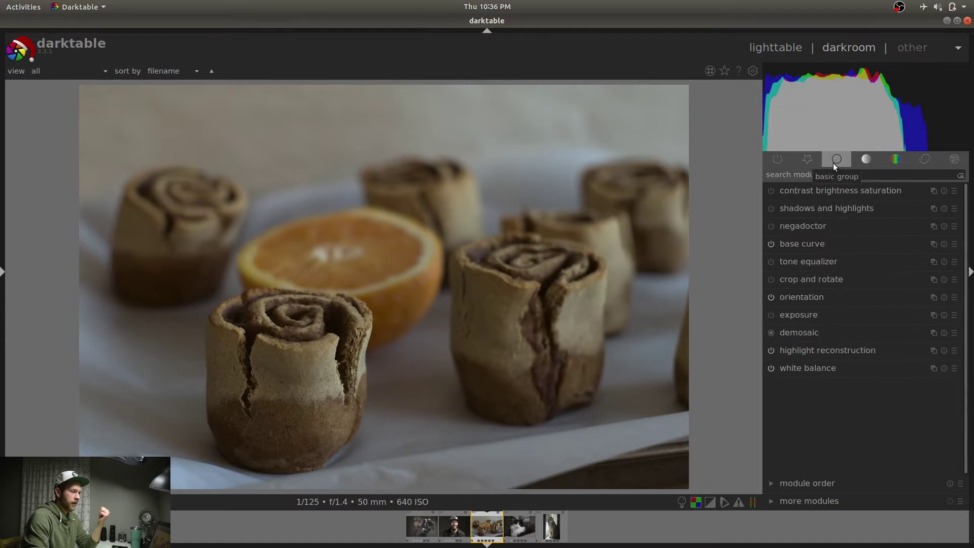
click(861, 160)
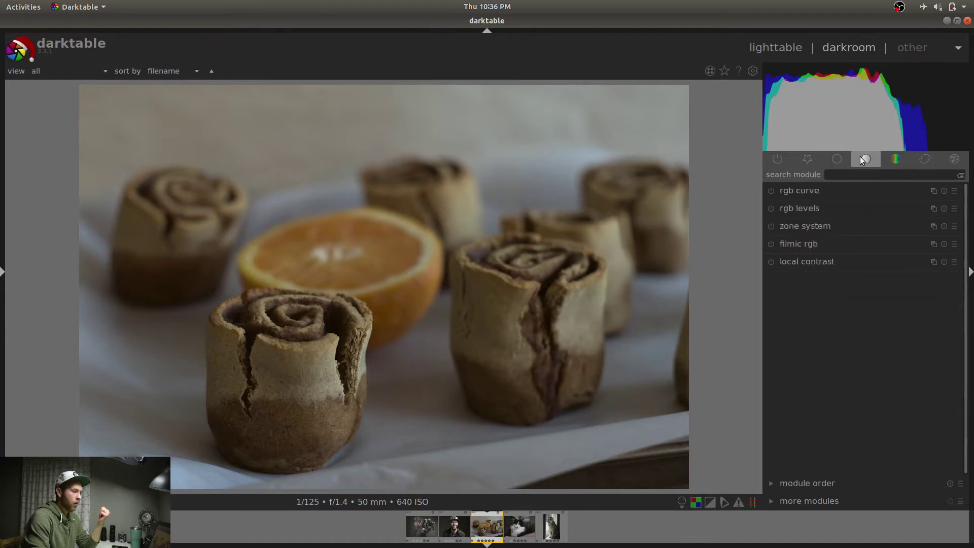
click(889, 159)
click(918, 161)
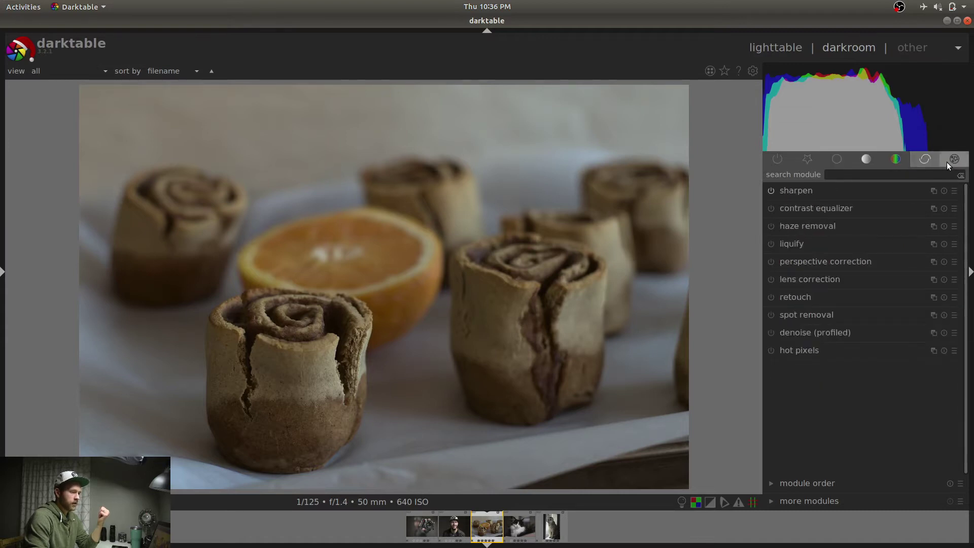
click(947, 161)
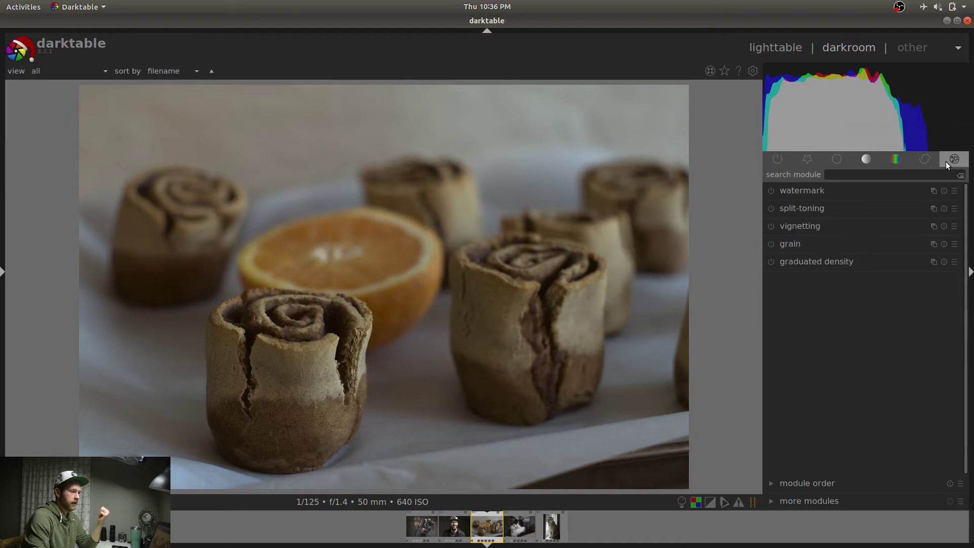
click(782, 161)
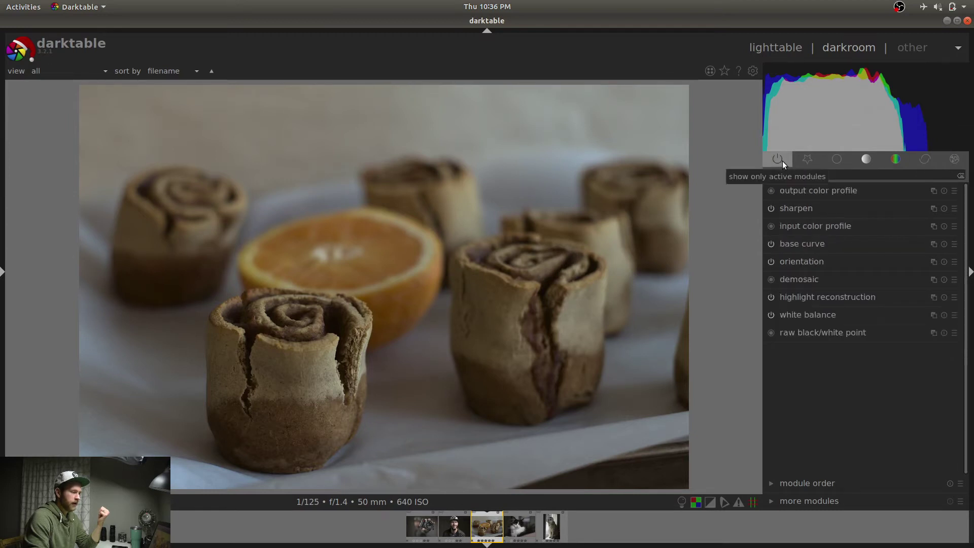
click(806, 158)
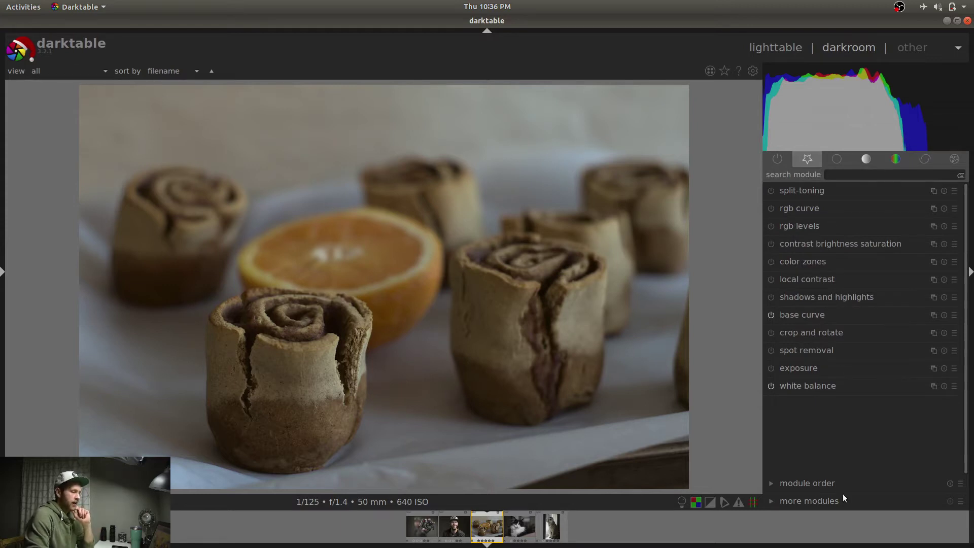
Add basic adjustments to the basic module group, then show that group's module list.
click(809, 503)
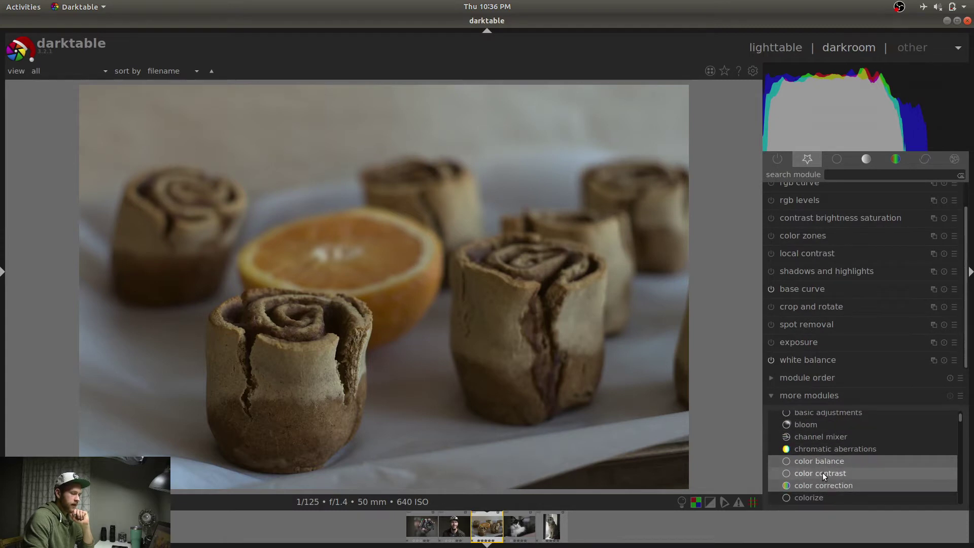
click(787, 459)
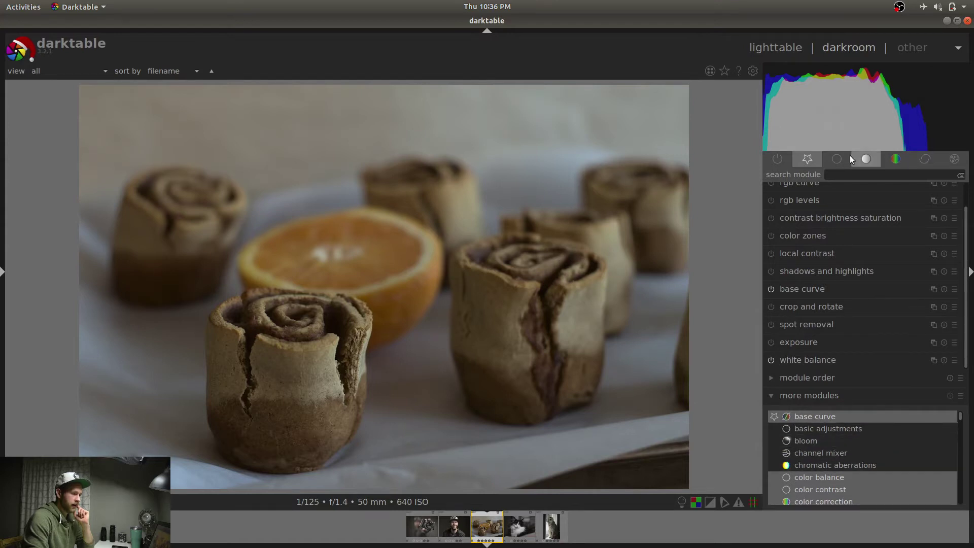
click(834, 429)
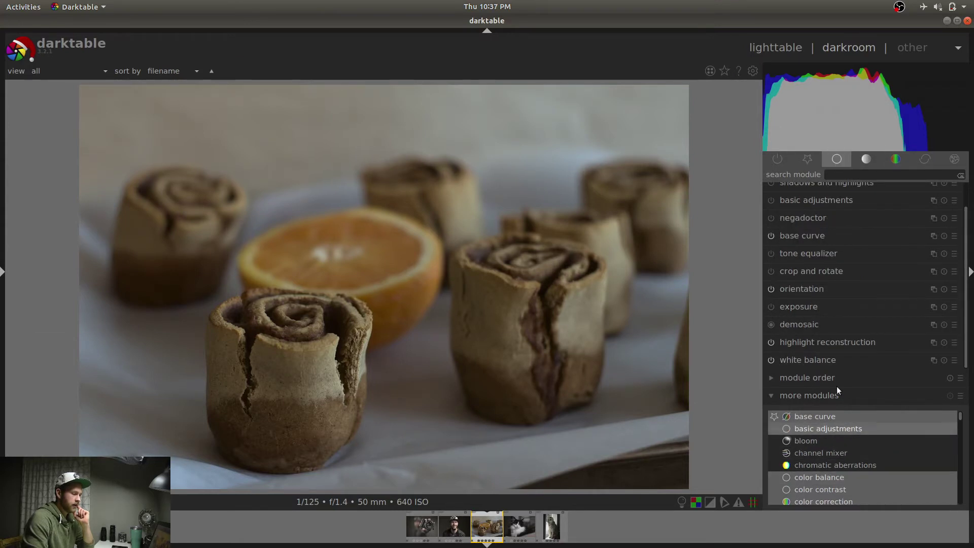
click(860, 400)
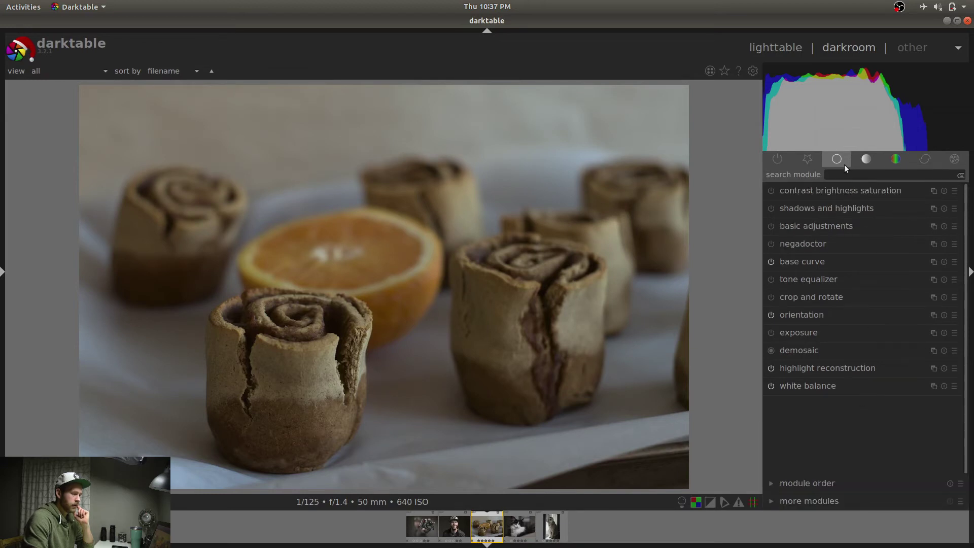
Inspect the basic adjustments and contrast brightness saturation settings, then fold them away.
click(834, 226)
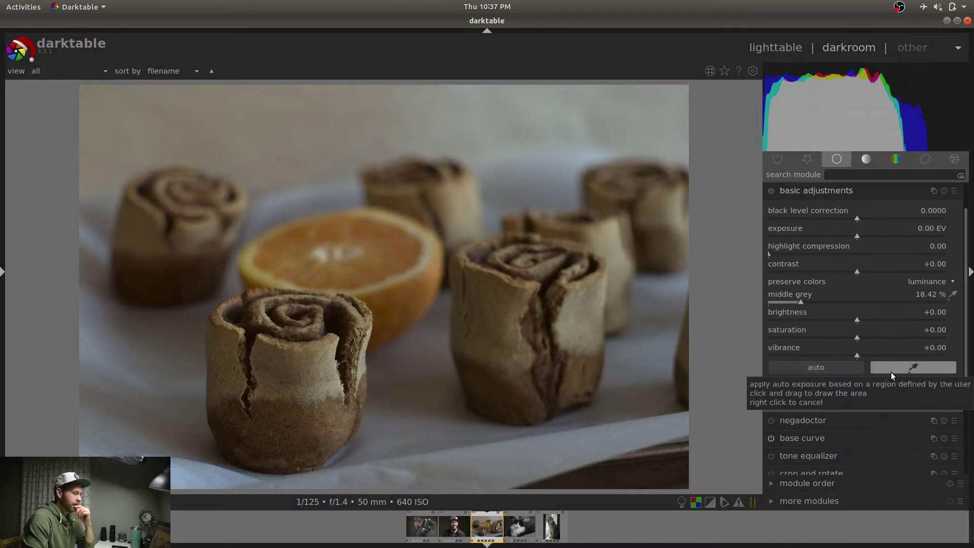
click(829, 191)
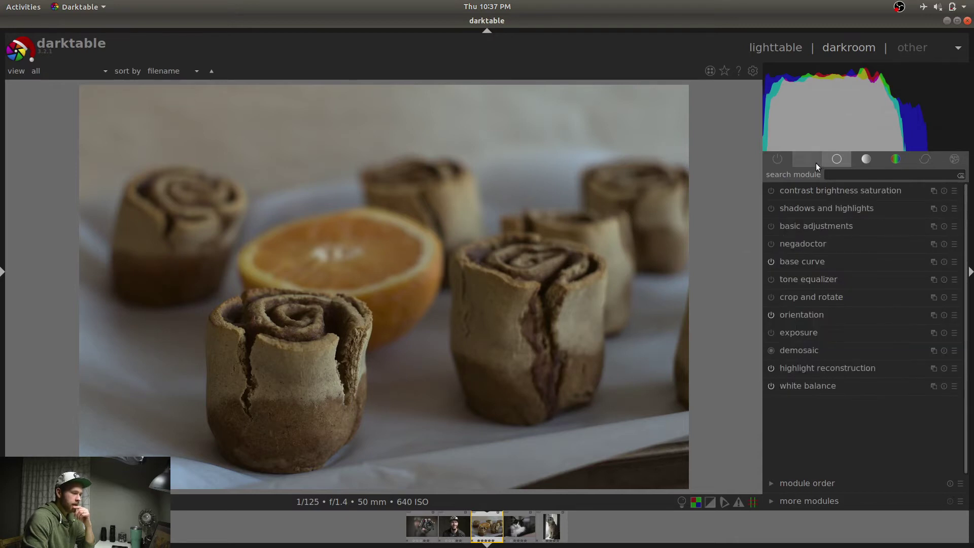
click(816, 162)
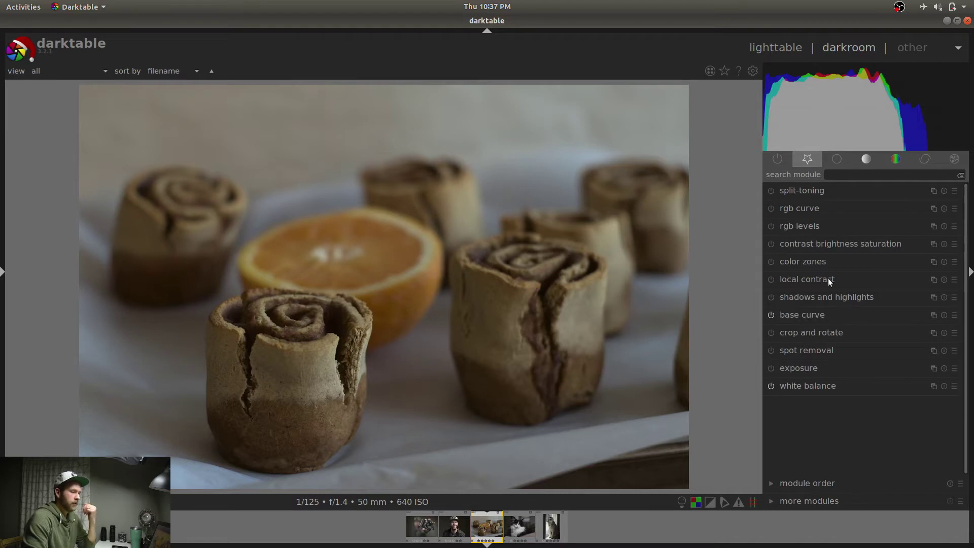
click(833, 242)
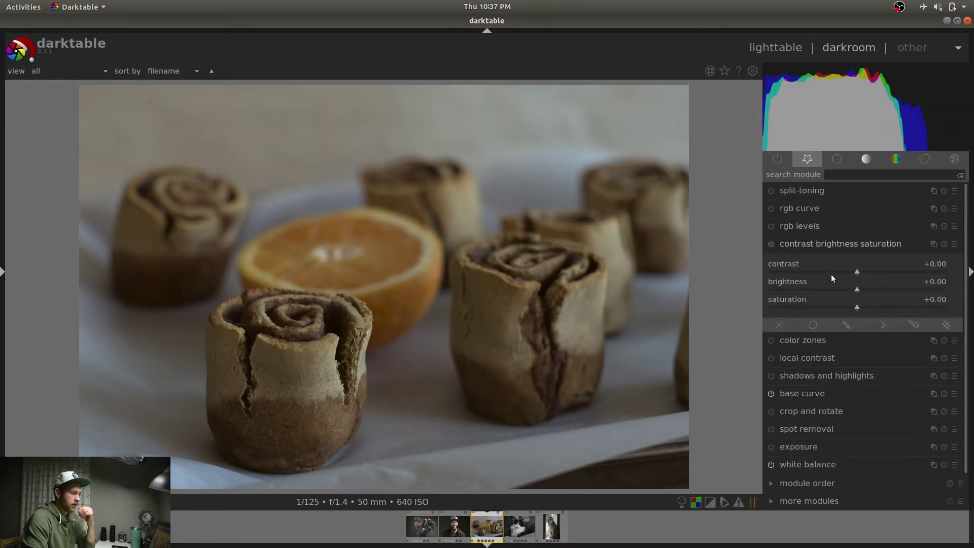
click(829, 241)
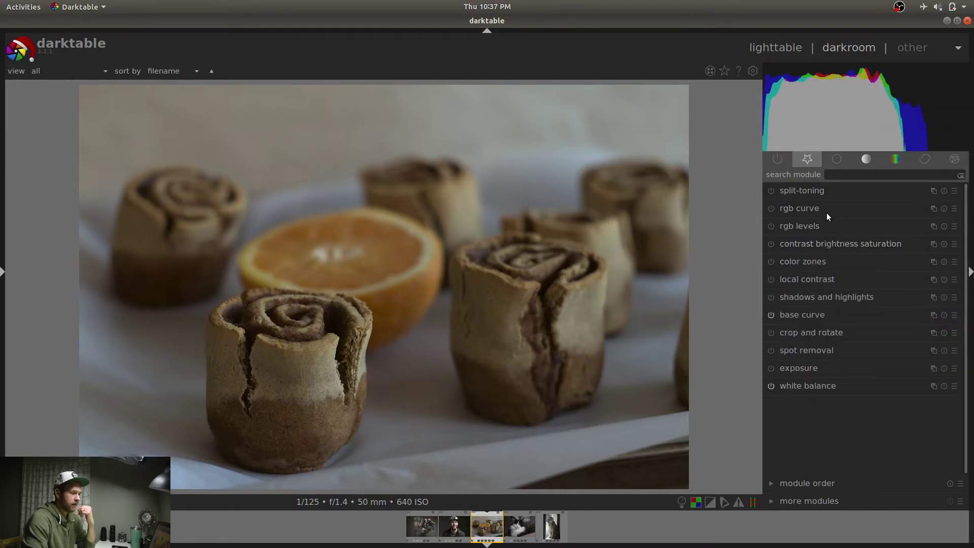
Review the basic group, then switch base curve off and back on to compare.
click(838, 161)
click(836, 225)
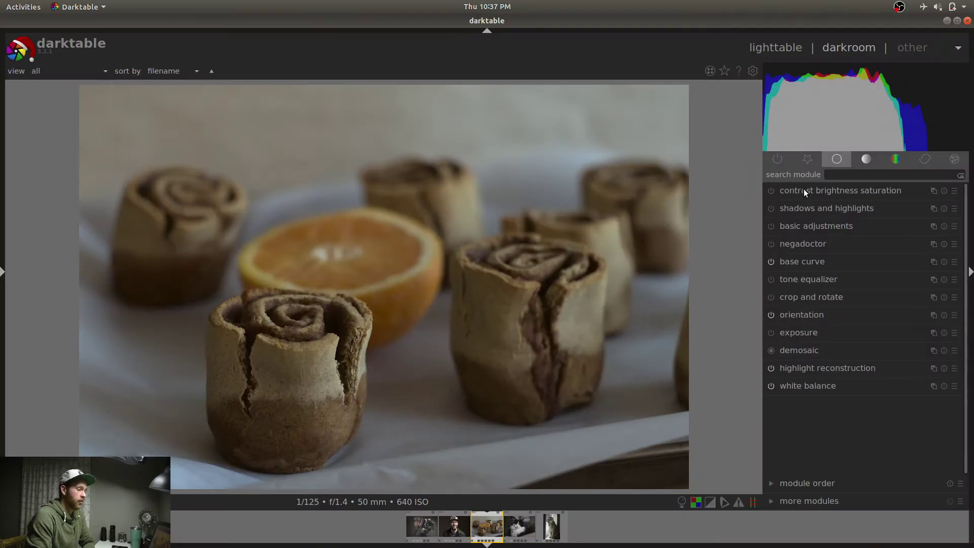
click(811, 163)
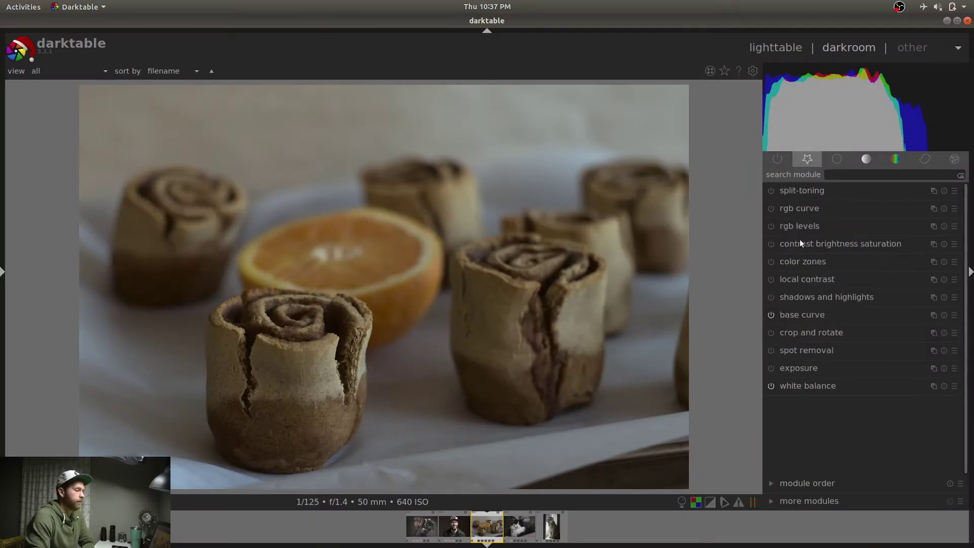
click(771, 316)
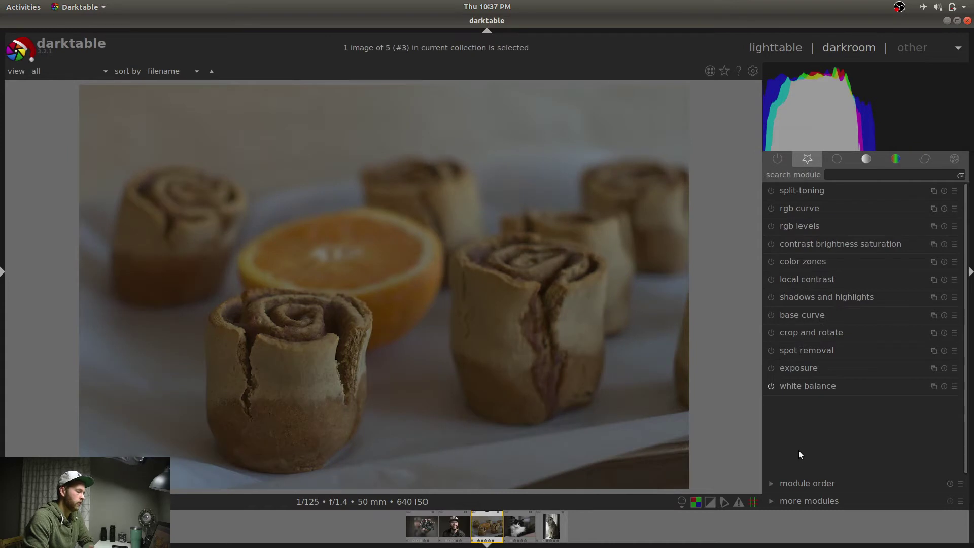
click(772, 316)
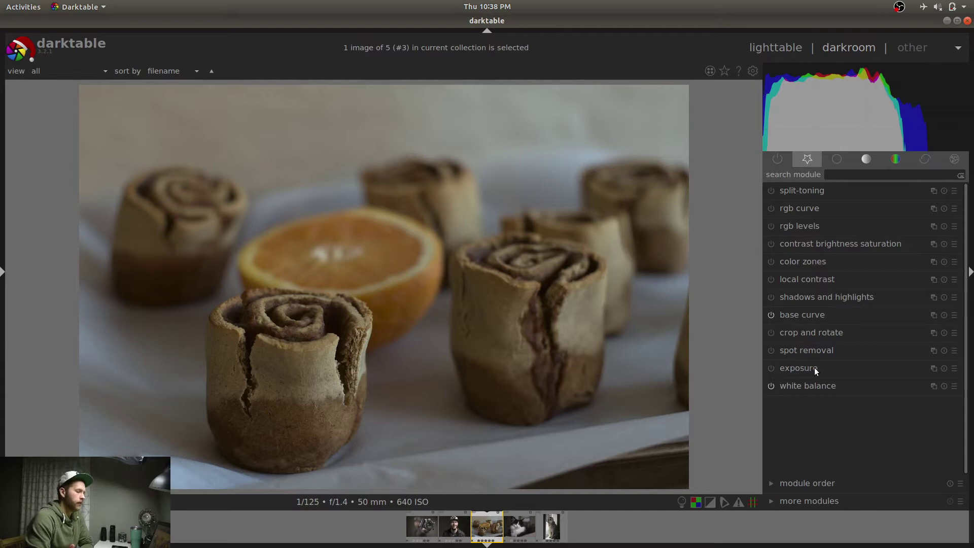
Try +0.36 EV in the exposure module, then reset exposure to 0 EV.
mouse_move(818, 127)
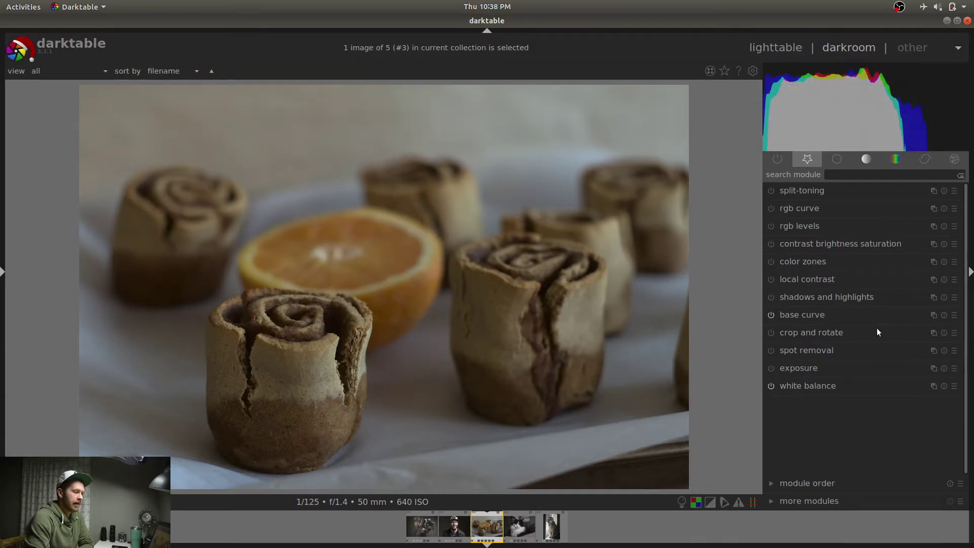
click(824, 368)
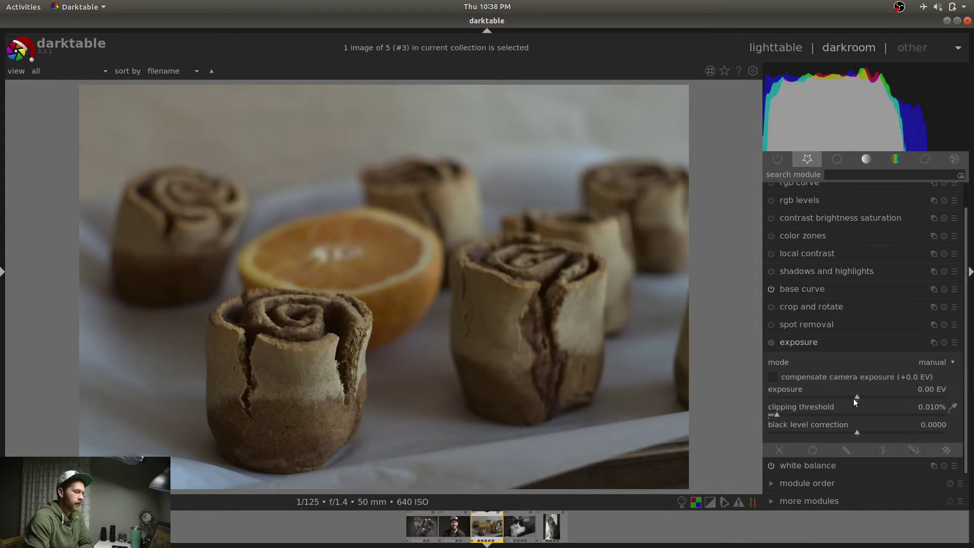
drag(858, 395, 879, 394)
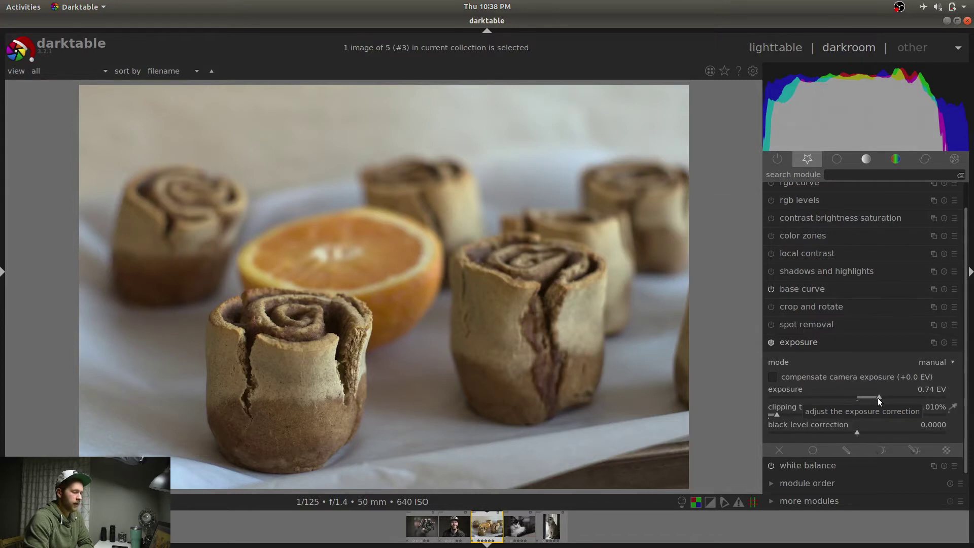
double_click(878, 397)
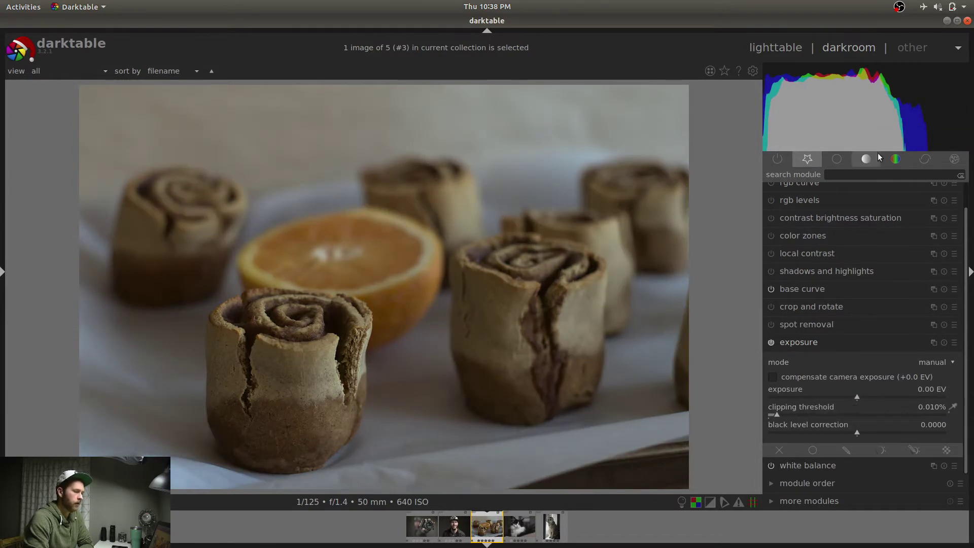
Test +0.85 EV exposure and a black-level shift on the histogram, resetting both.
mouse_move(907, 132)
drag(904, 131, 944, 128)
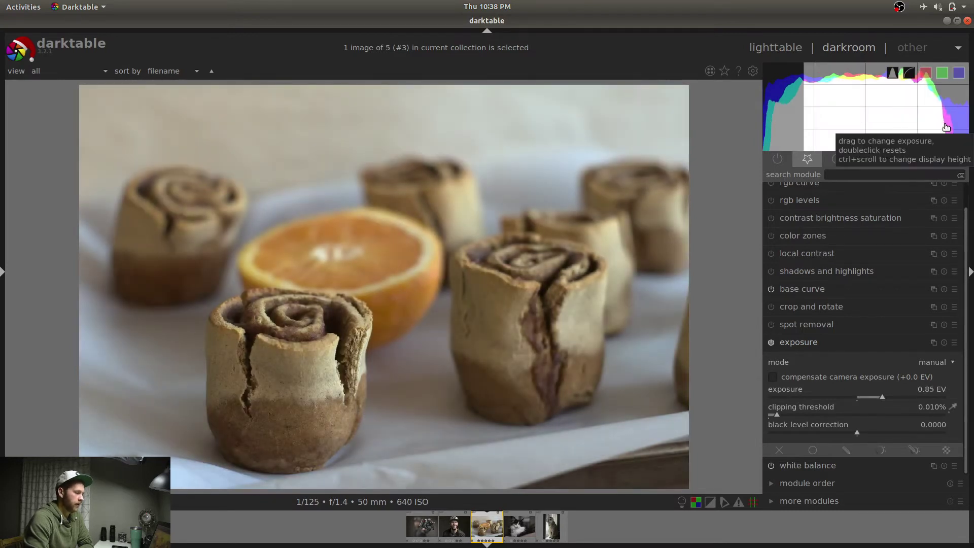
double_click(947, 127)
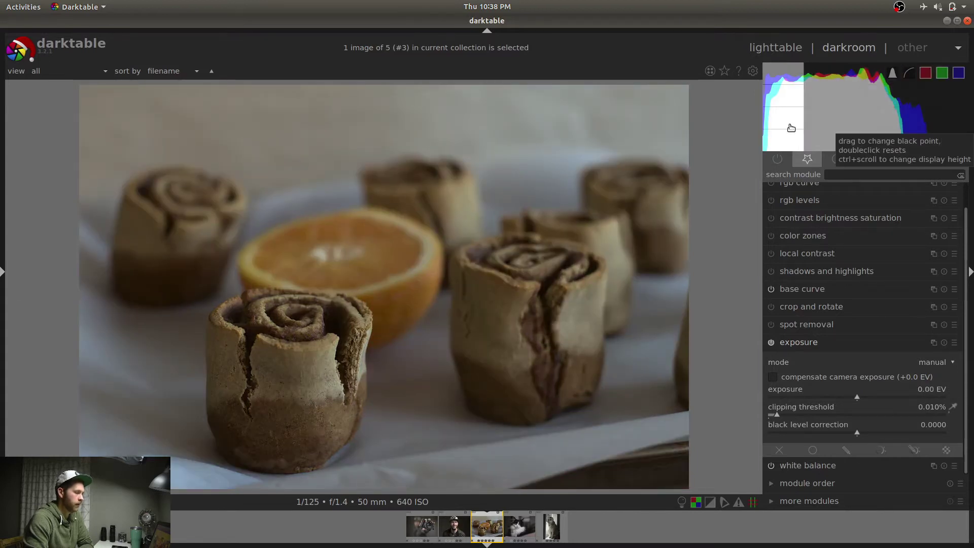
mouse_move(791, 127)
mouse_down()
mouse_move(778, 129)
mouse_move(801, 128)
mouse_up()
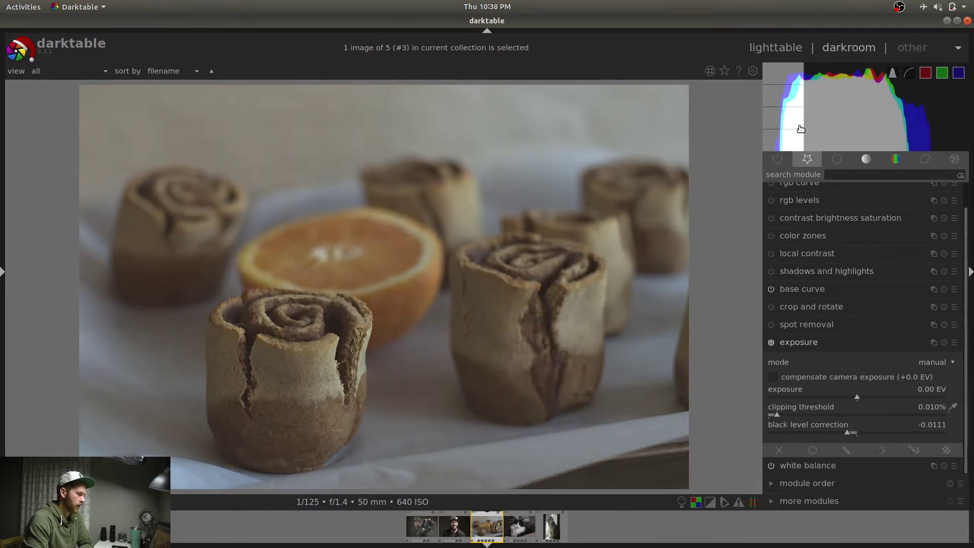
double_click(798, 127)
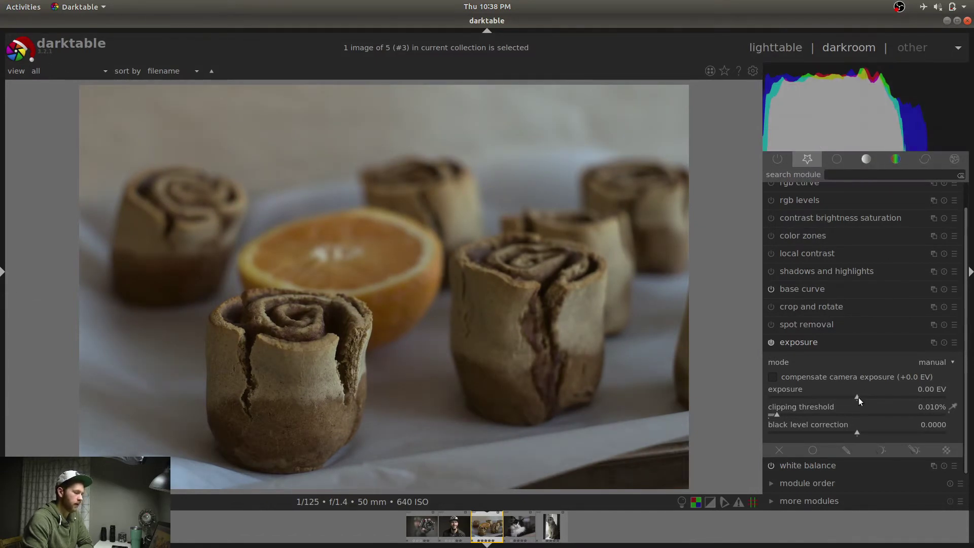
Raise exposure slightly, then show the contrast brightness saturation controls at +0.00.
drag(858, 396, 872, 396)
click(864, 342)
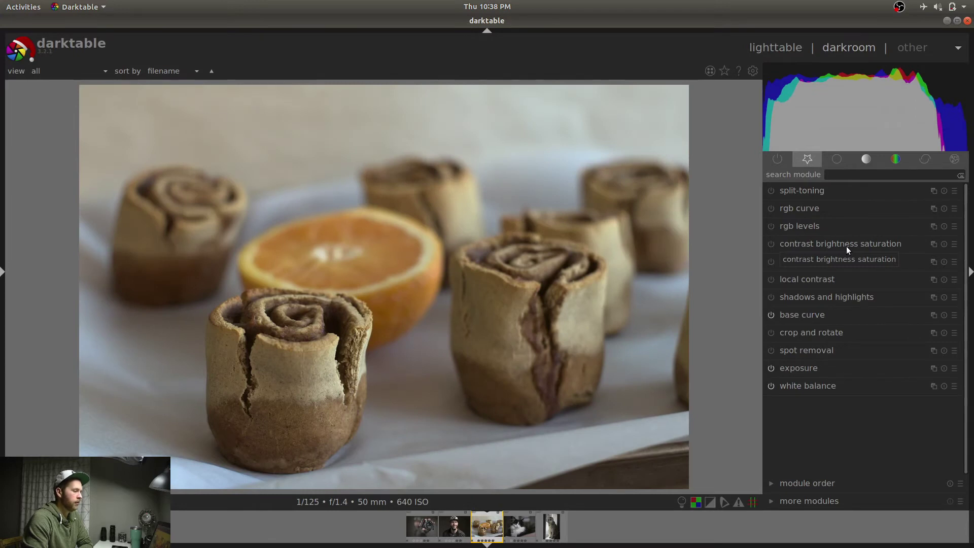
click(847, 247)
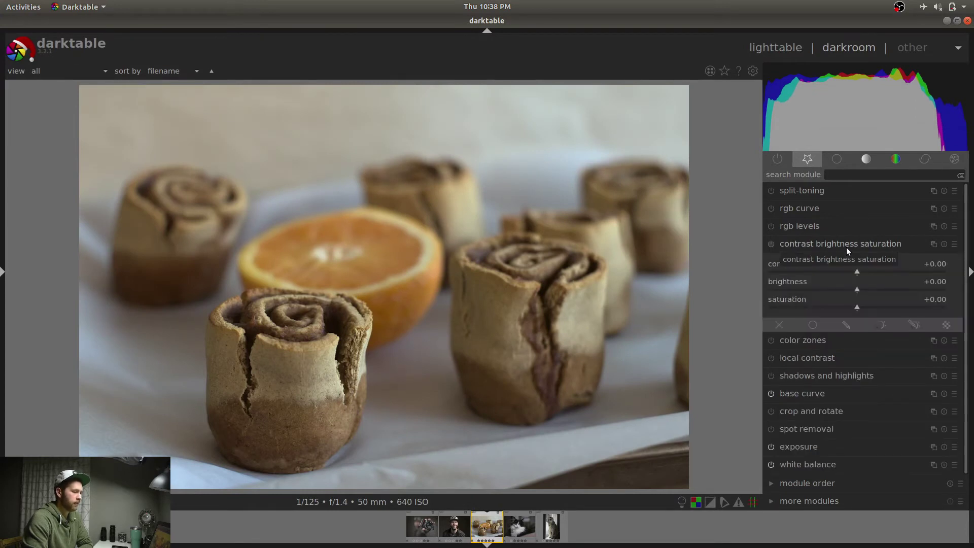
Try contrast at +0.22, reset it to +0.00, and fold contrast brightness saturation away.
drag(854, 273, 874, 274)
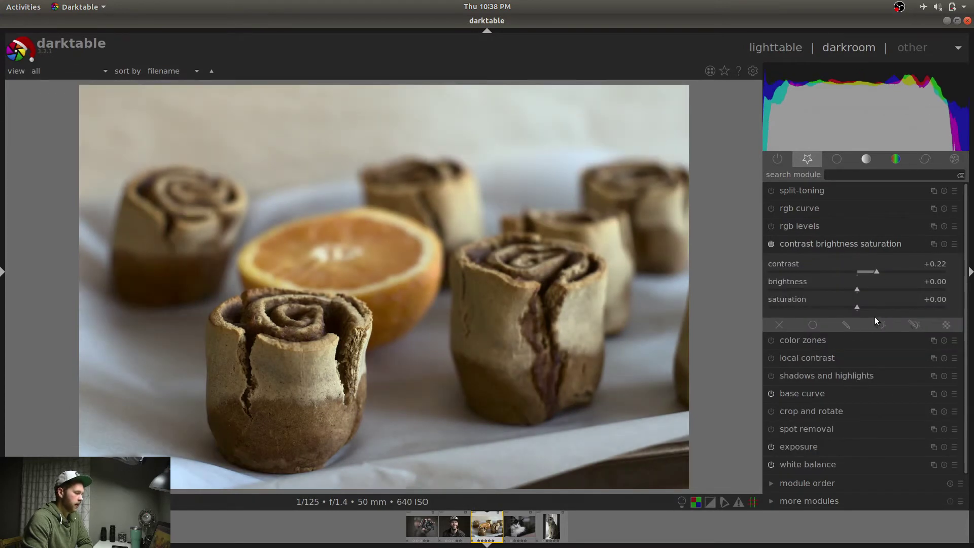
double_click(874, 270)
click(862, 244)
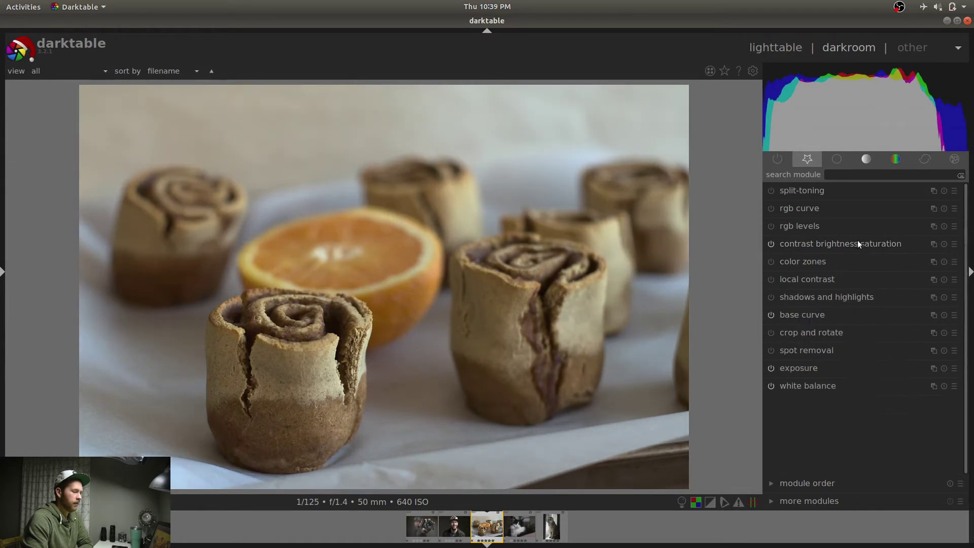
In rgb levels, test the black point, then move the grey point slightly left.
click(785, 228)
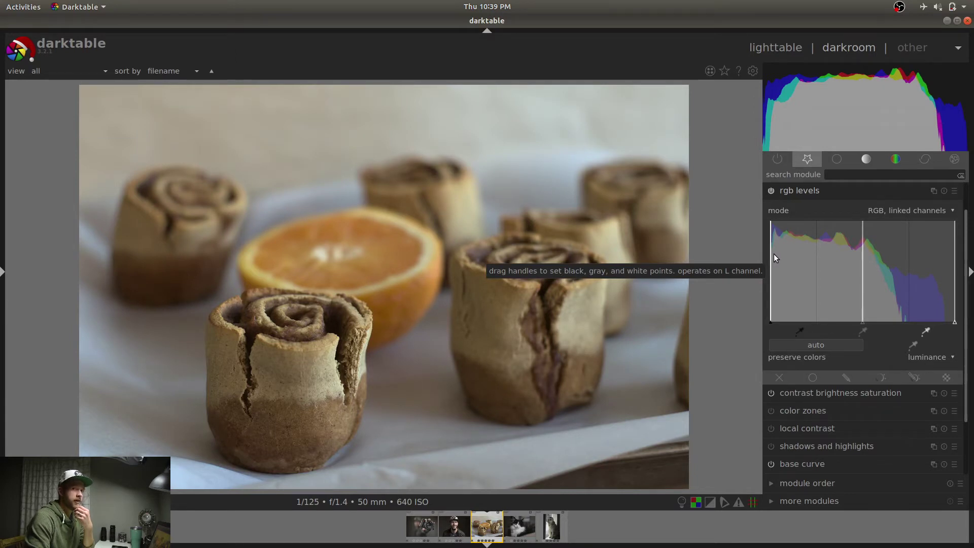
scroll(775, 253, up, 1)
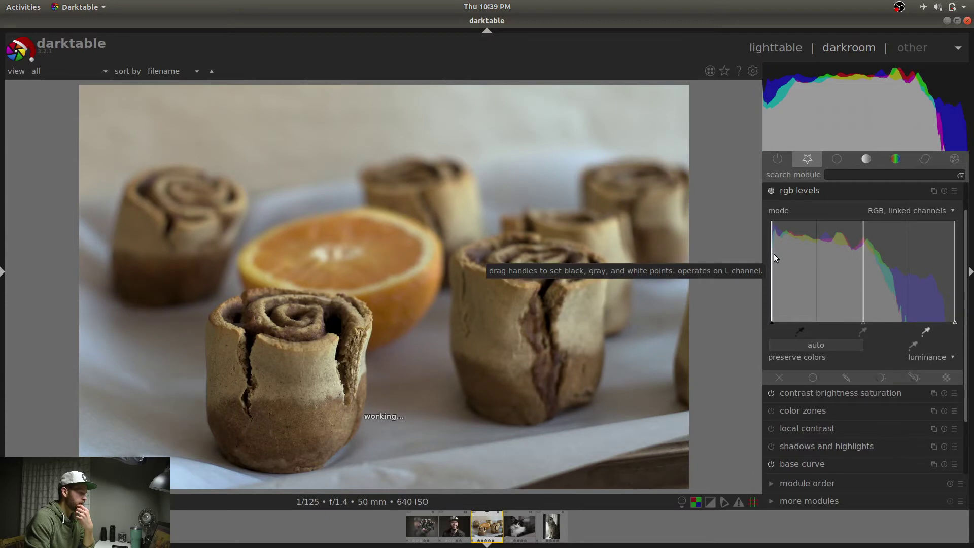
scroll(774, 254, up, 1)
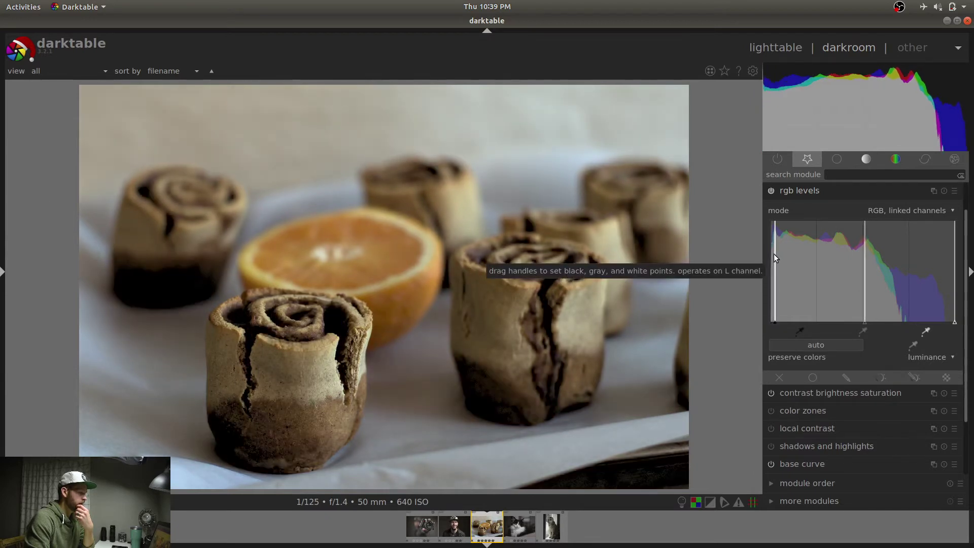
scroll(774, 253, down, 2)
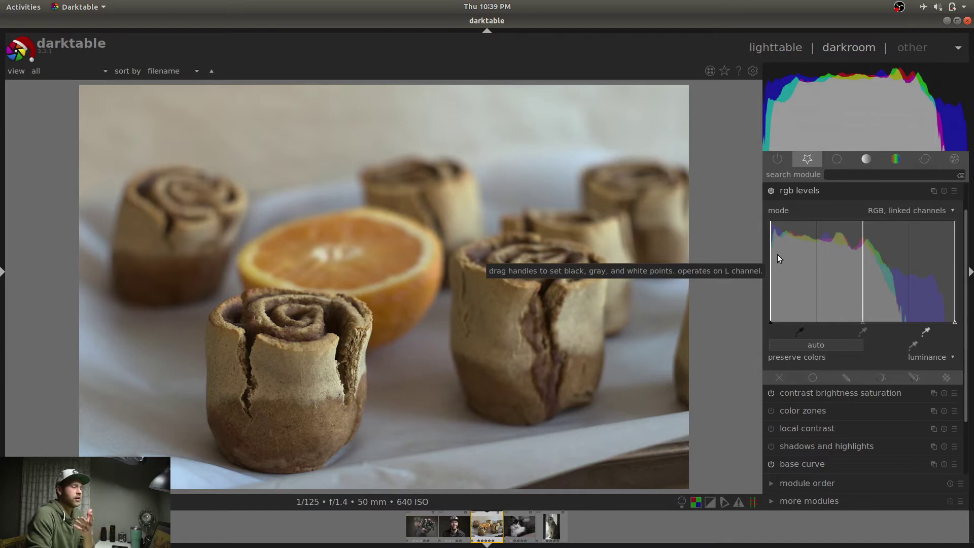
scroll(778, 257, up, 1)
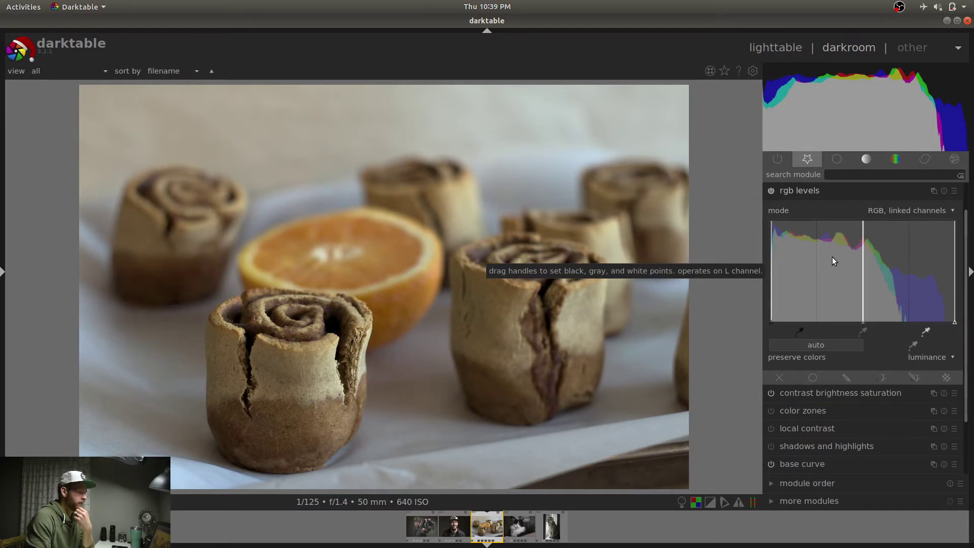
drag(864, 255, 855, 256)
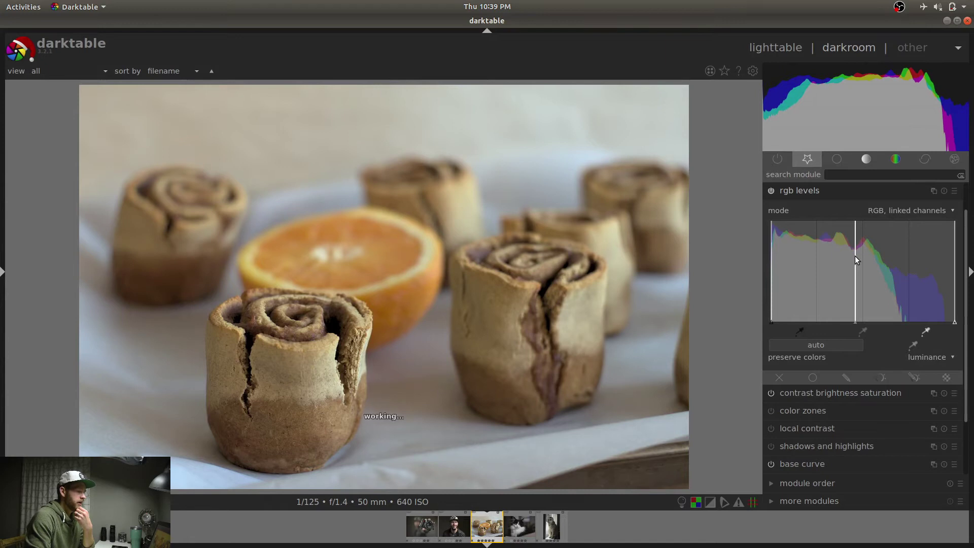
drag(855, 256, 854, 256)
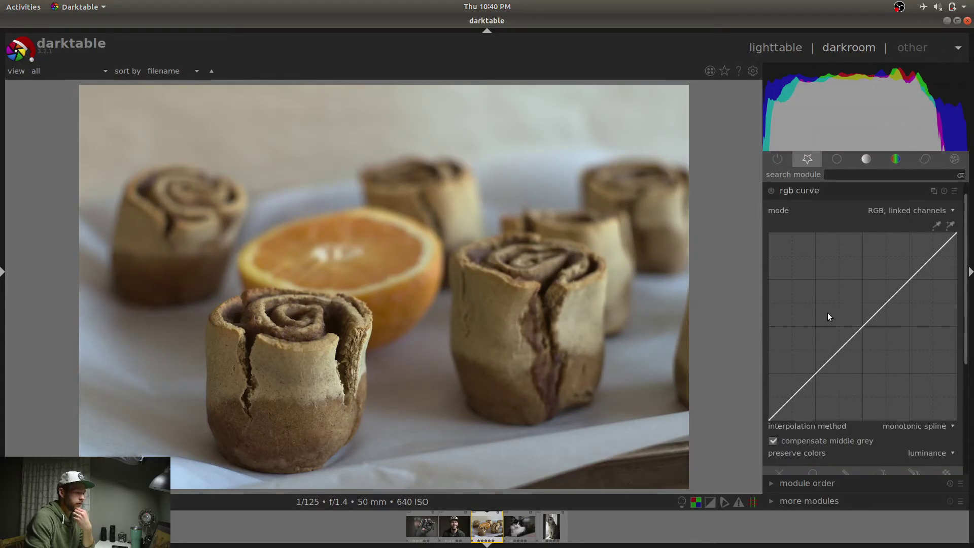
Apply the contrast - high (linear) rgb curve preset and toggle the module to compare.
right_click(939, 200)
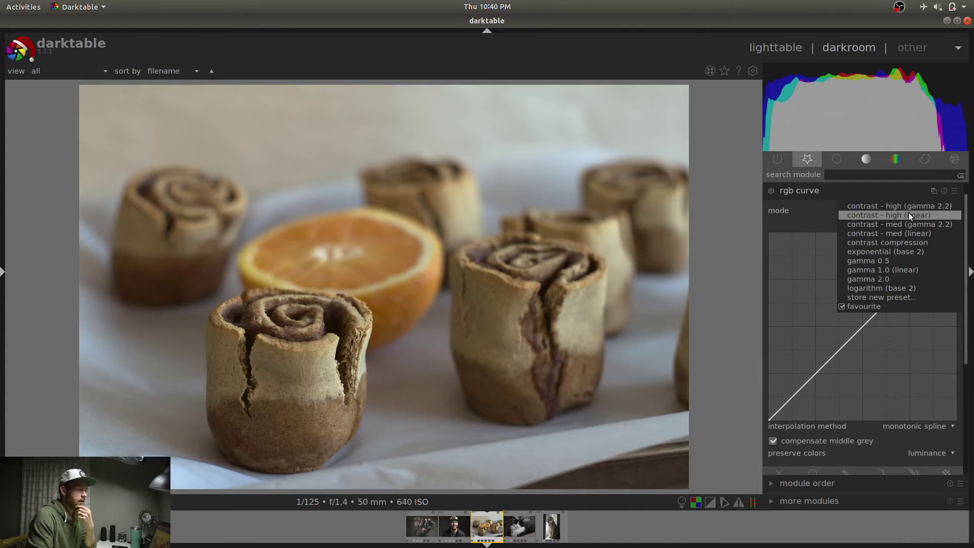
click(880, 216)
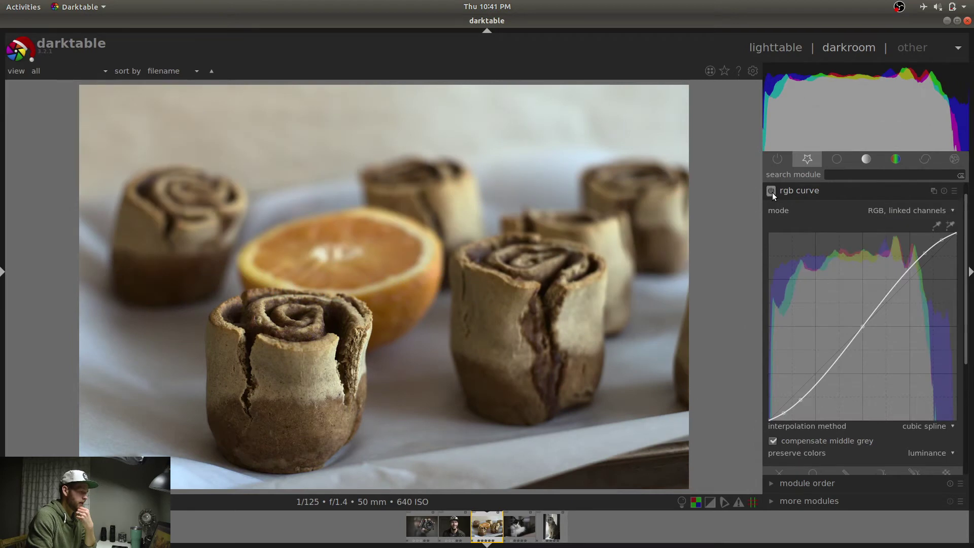
click(773, 193)
click(773, 193)
click(772, 193)
click(773, 193)
click(773, 192)
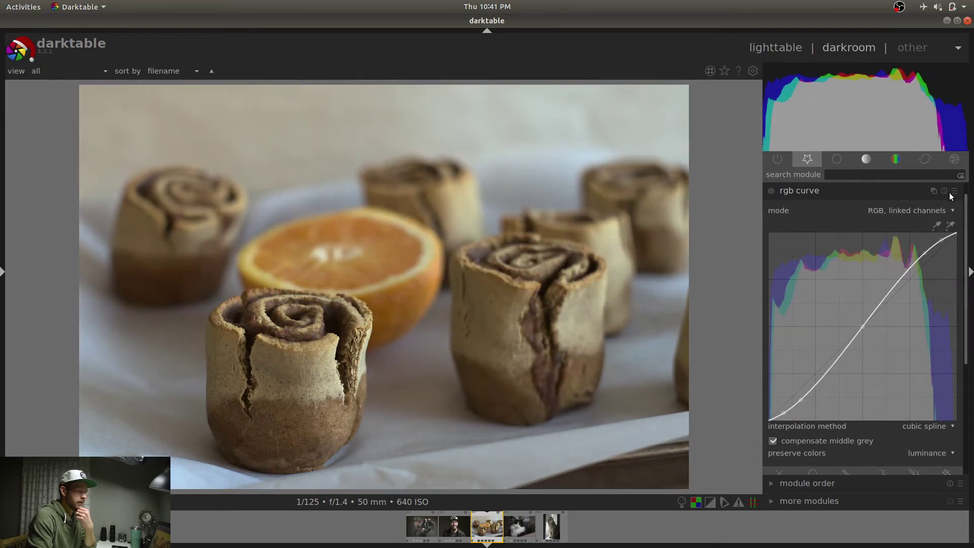
Switch rgb curve to the contrast - med (linear) preset, then open white balance.
click(953, 192)
click(938, 232)
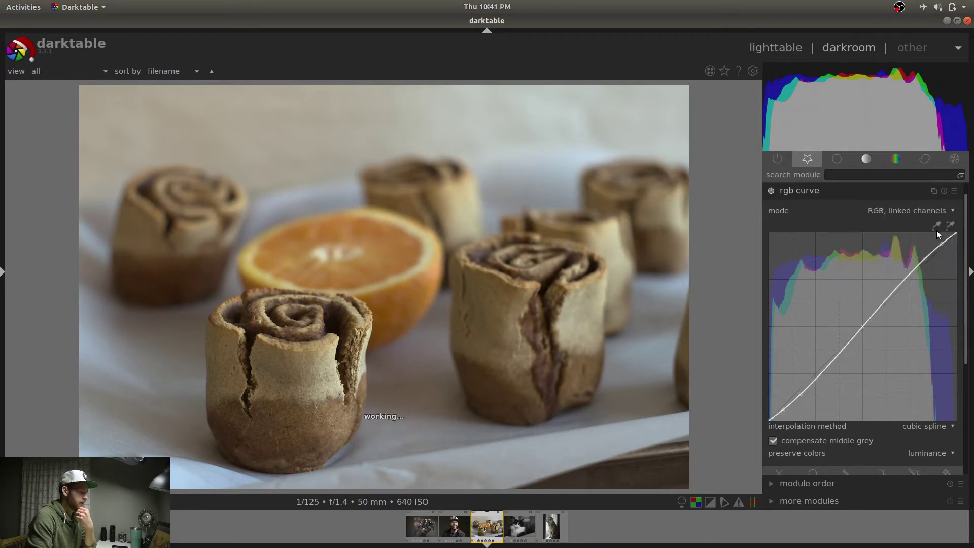
click(883, 196)
click(826, 228)
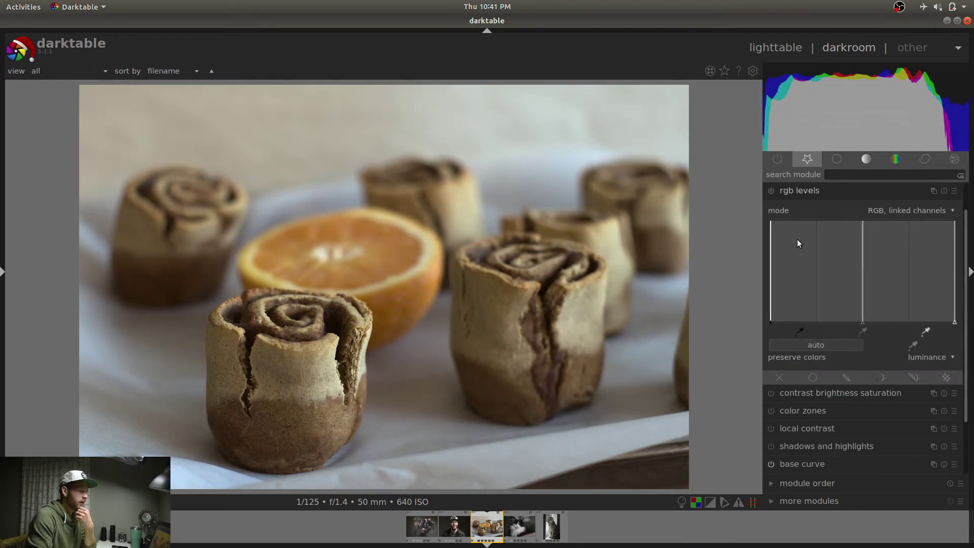
click(938, 195)
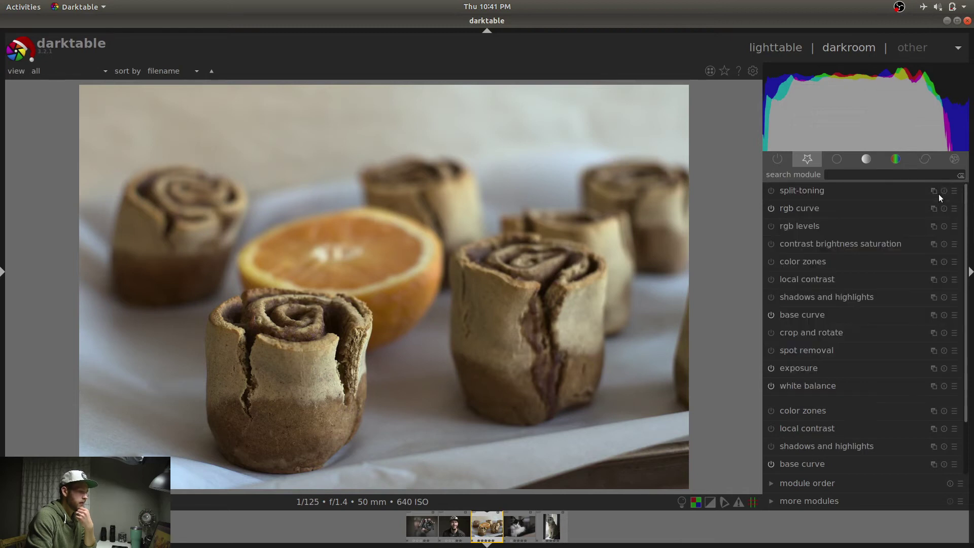
click(772, 224)
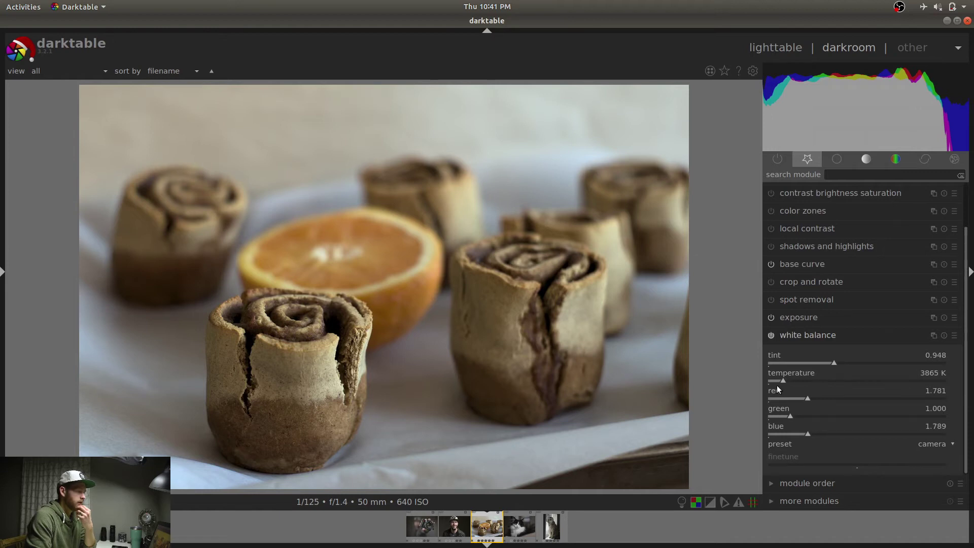
Nudge temperature, then swing tint to 1.436 and 0.500, resetting it to 0.948 each time.
mouse_move(784, 384)
mouse_down()
mouse_move(786, 393)
mouse_move(783, 384)
mouse_up()
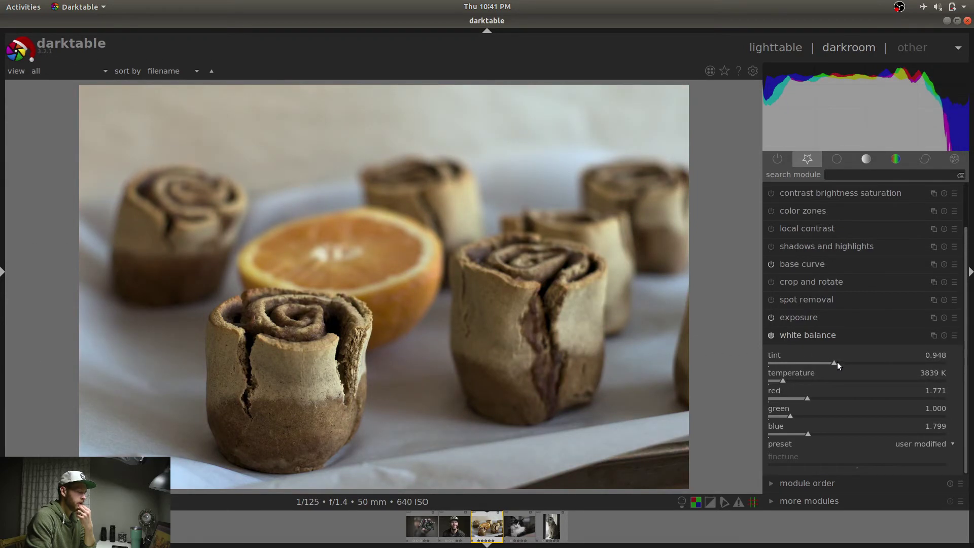
scroll(823, 361, up, 2)
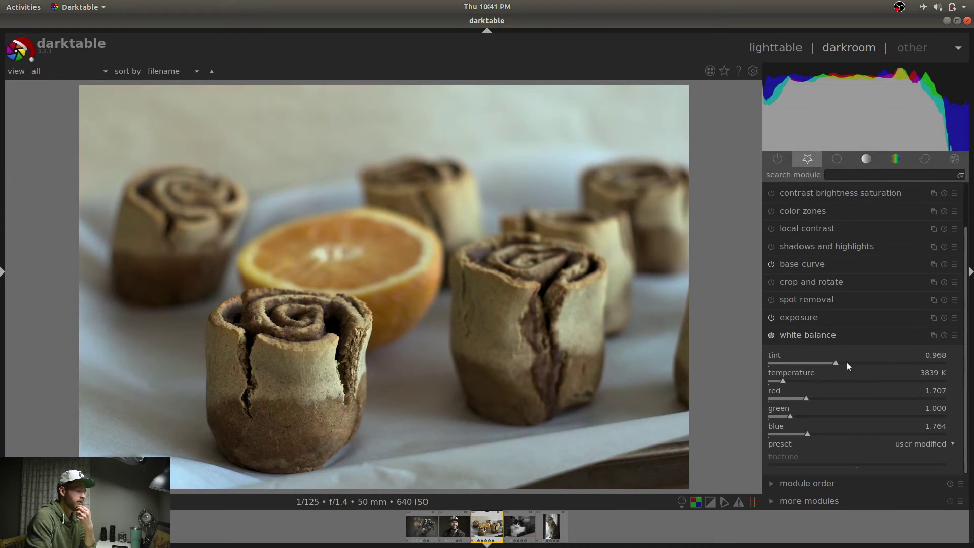
drag(848, 362, 885, 381)
double_click(873, 363)
click(798, 362)
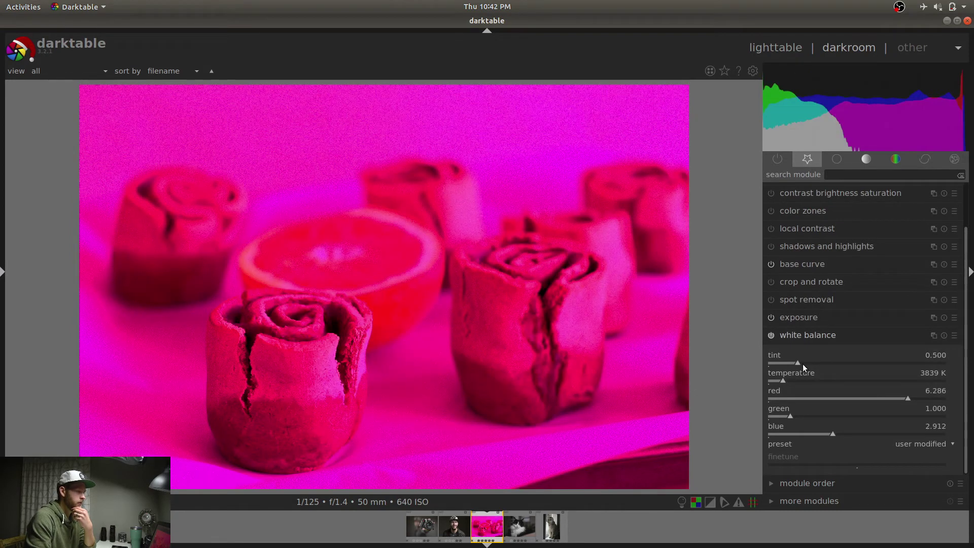
double_click(803, 364)
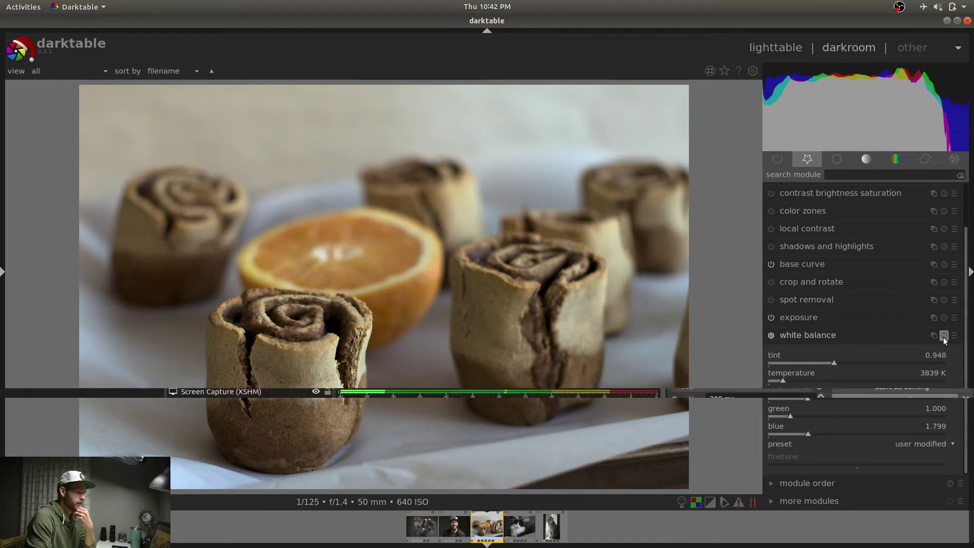
Reset white balance and apply a spot sample from the white paper, giving 4179 K, tint 0.955.
click(944, 336)
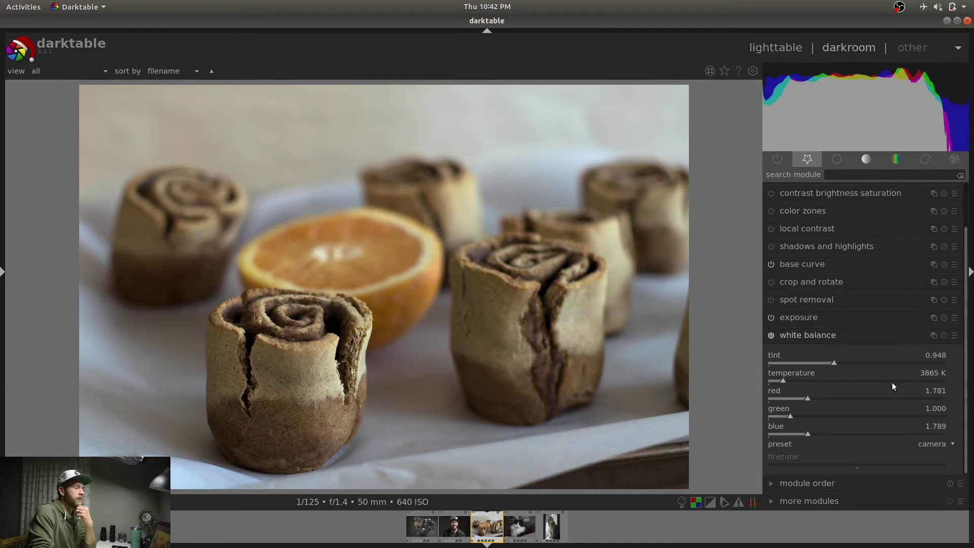
click(954, 445)
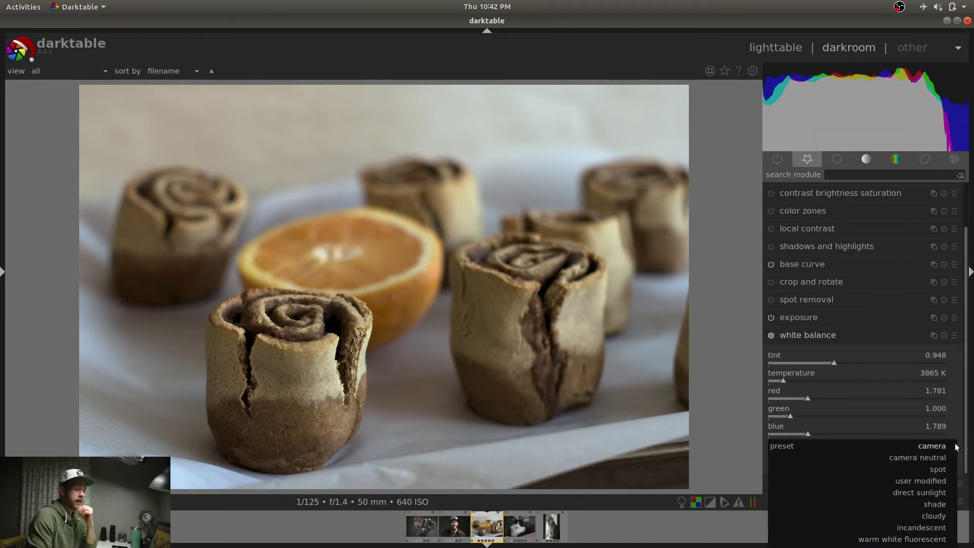
key(Escape)
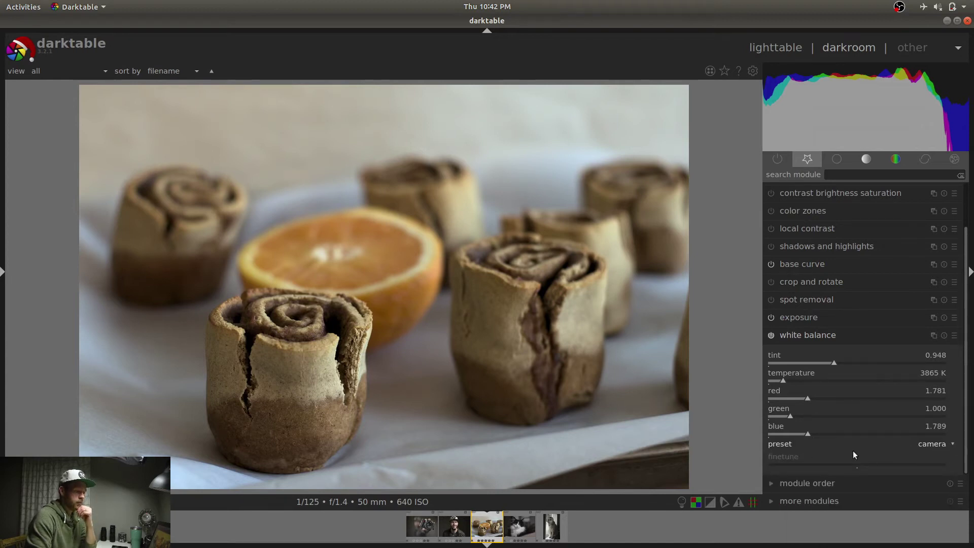
click(875, 449)
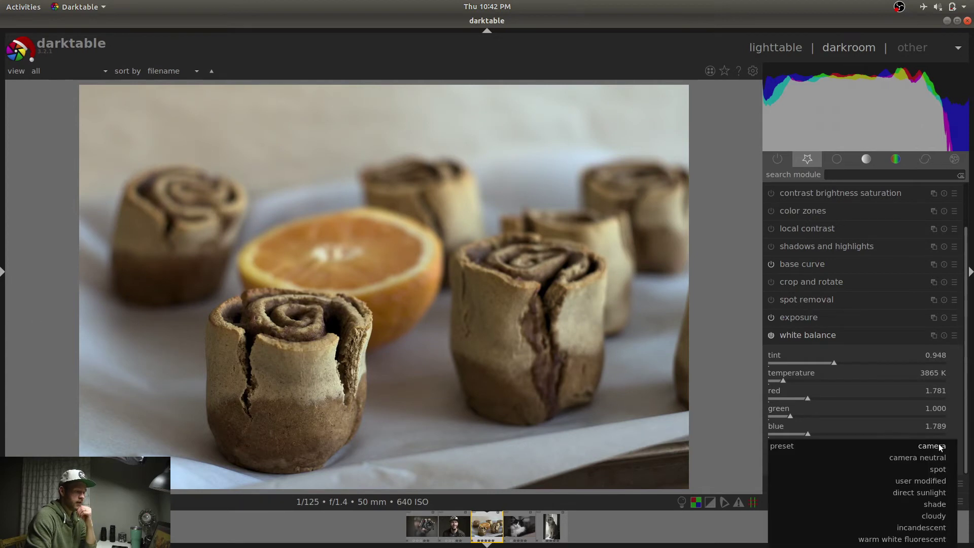
click(944, 471)
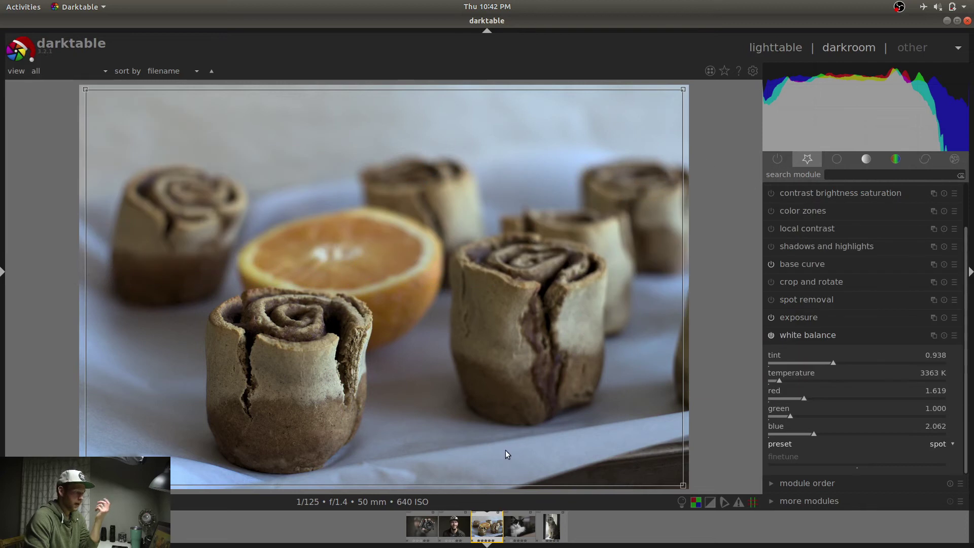
drag(470, 449, 520, 475)
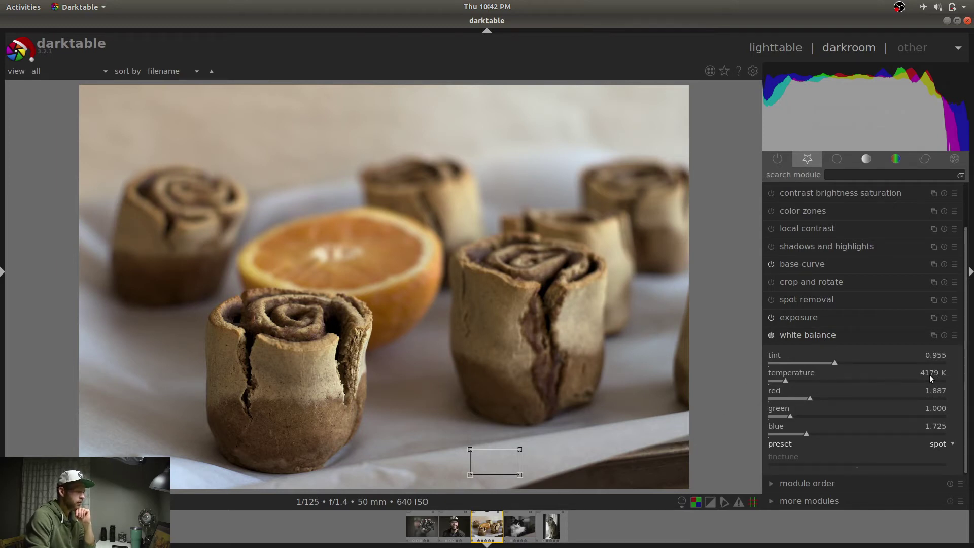
click(891, 336)
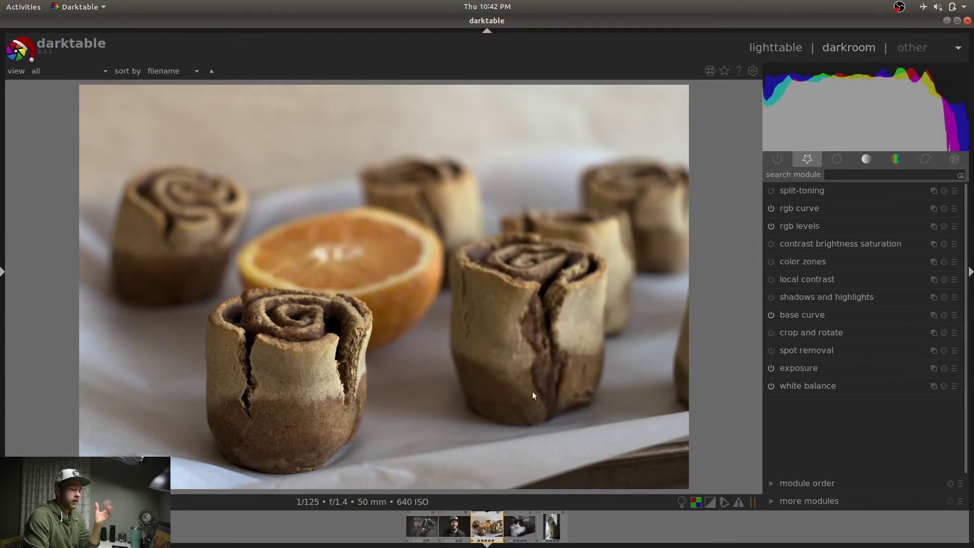
Enable local contrast (local laplacian, 125% detail), comparing it on and off at 100% zoom.
click(790, 283)
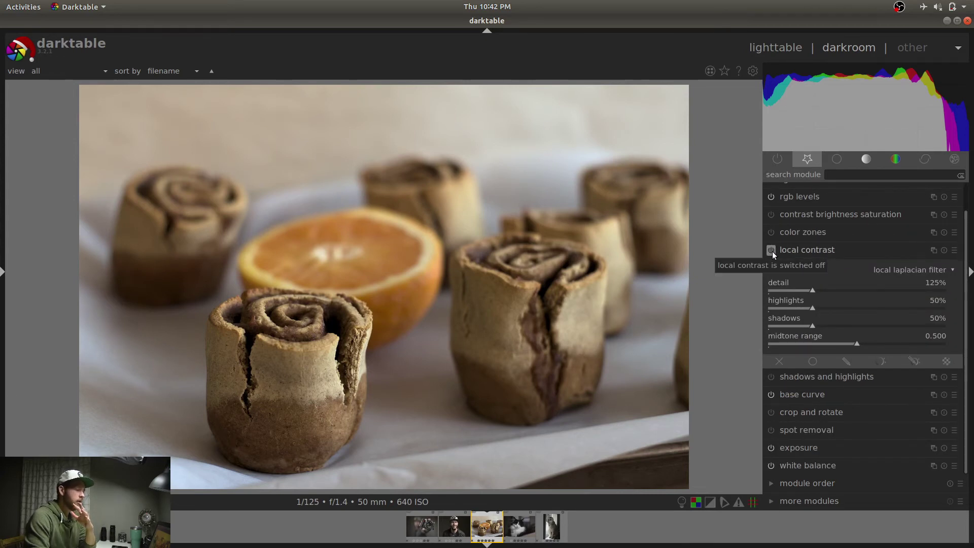
click(772, 252)
scroll(352, 353, up, 4)
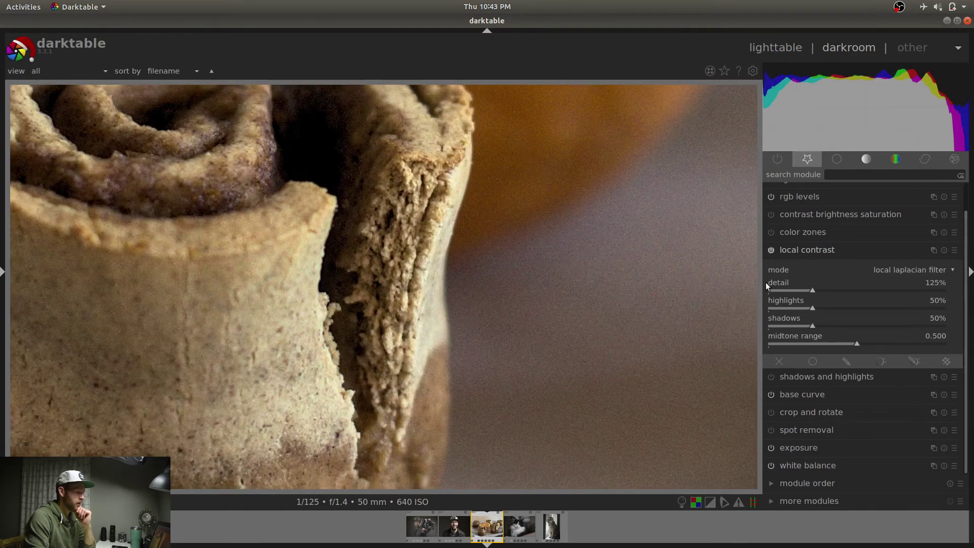
click(773, 250)
click(773, 249)
click(773, 250)
click(773, 251)
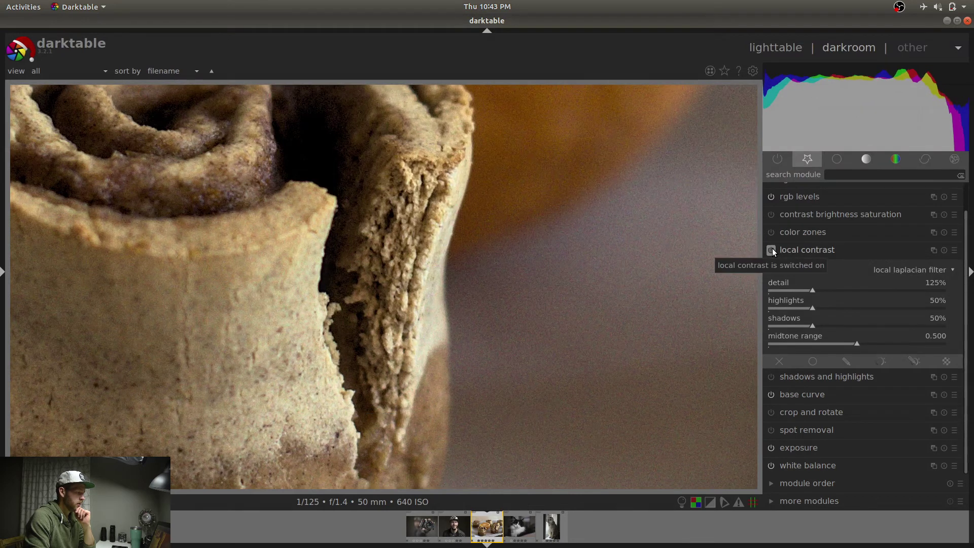
click(773, 250)
click(773, 249)
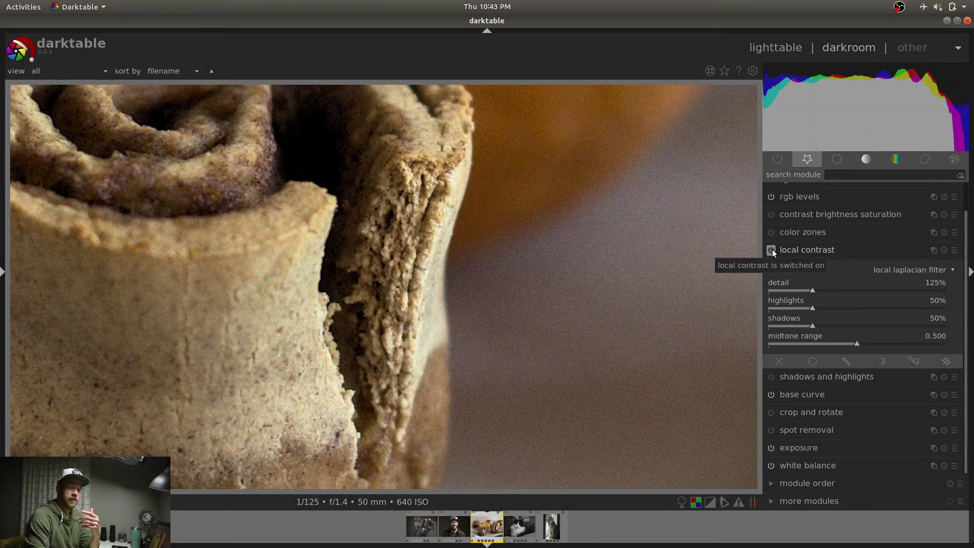
scroll(604, 265, down, 4)
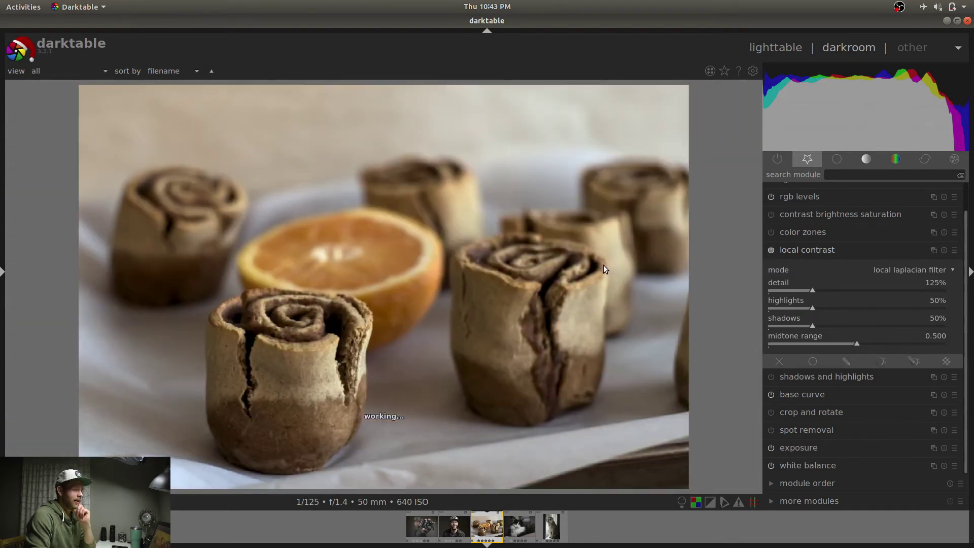
click(838, 250)
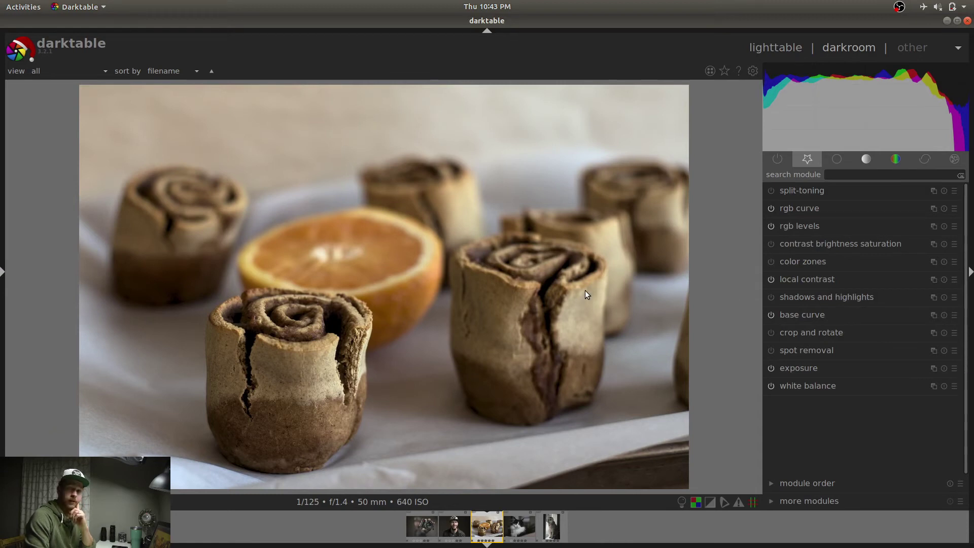
Back in the darkroom, give the cinnamon-roll photo a red colour label, leaving yellow off.
key(l)
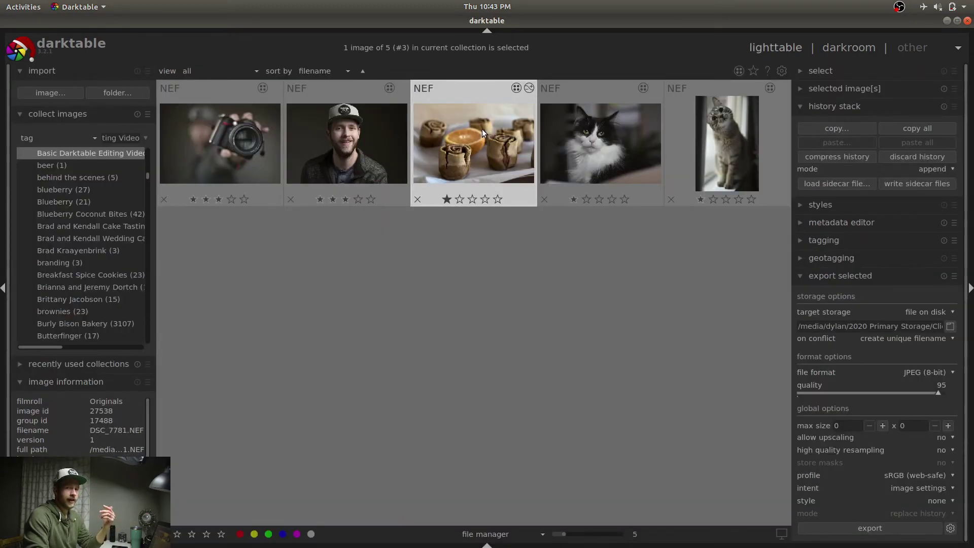
key(d)
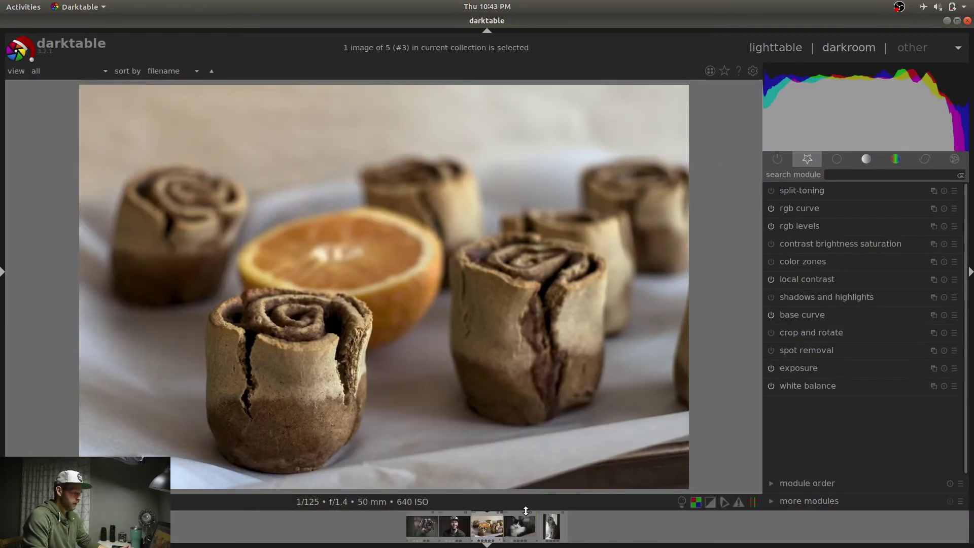
drag(531, 505, 524, 370)
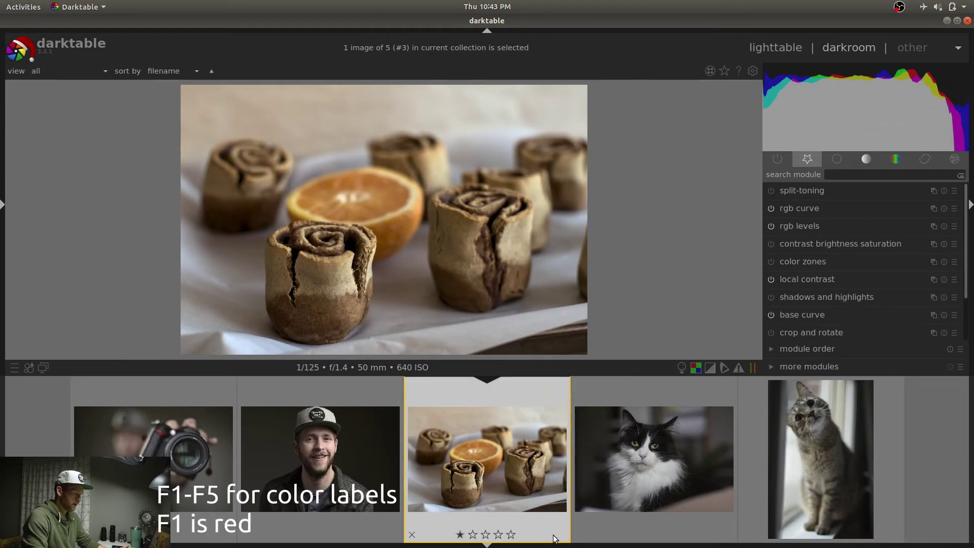
key(F1)
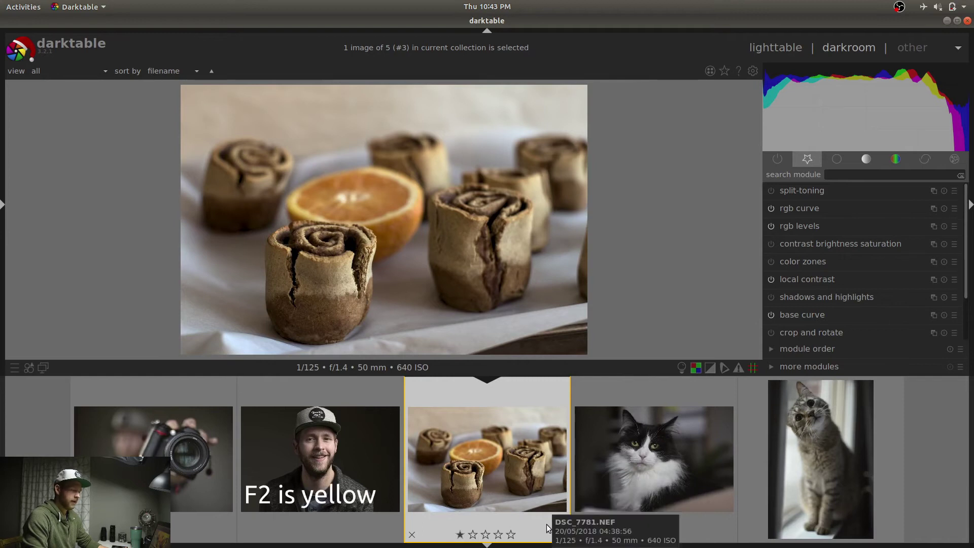
key(F2)
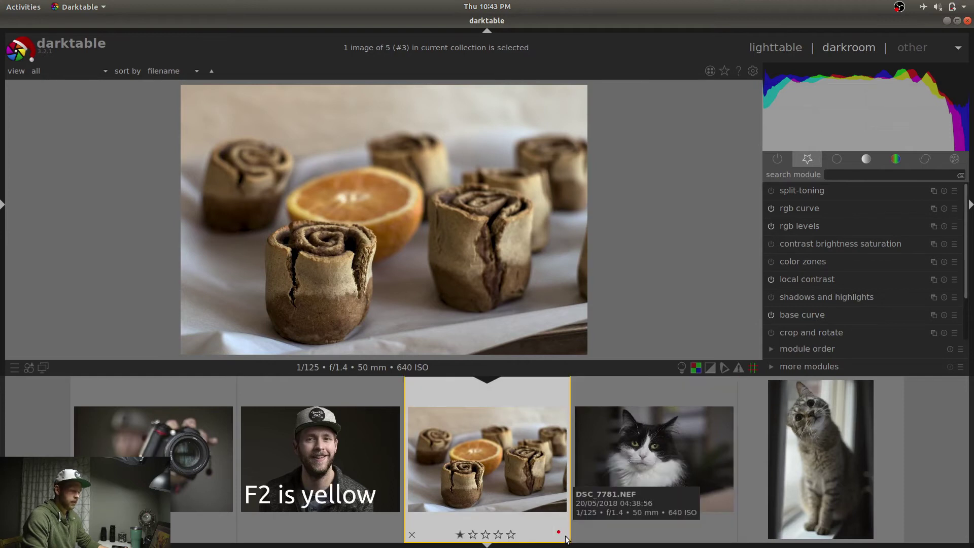
key(F2)
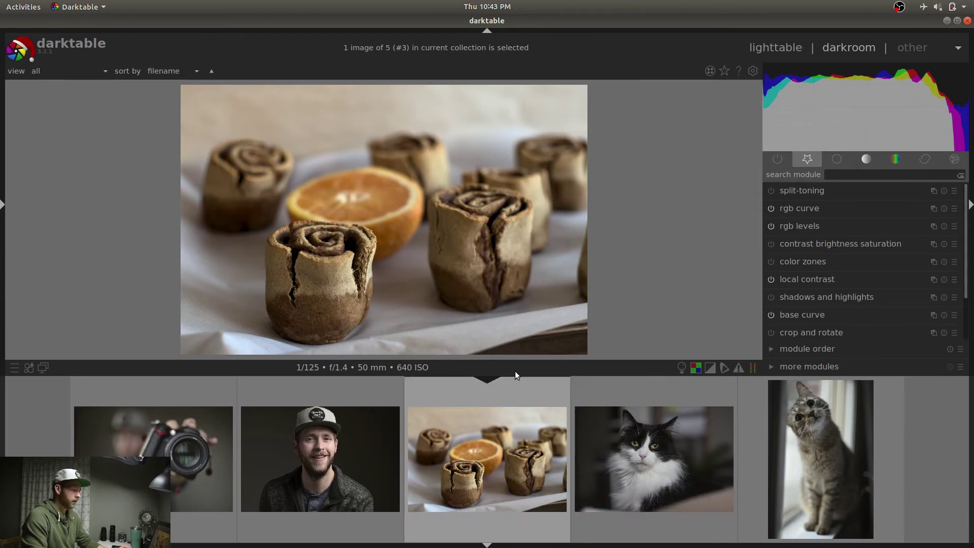
drag(515, 377, 517, 519)
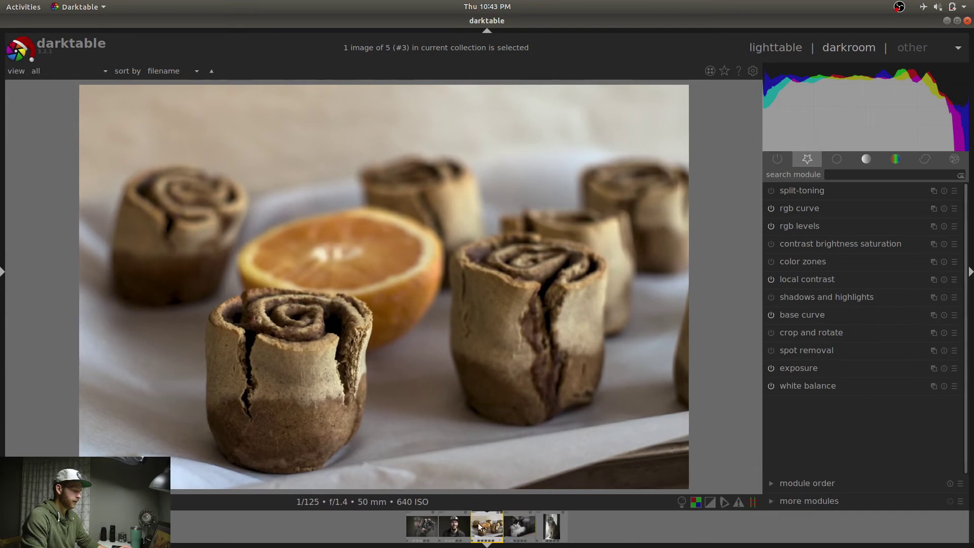
Load the smiling grey-cap self-portrait from the filmstrip into the darkroom.
click(429, 527)
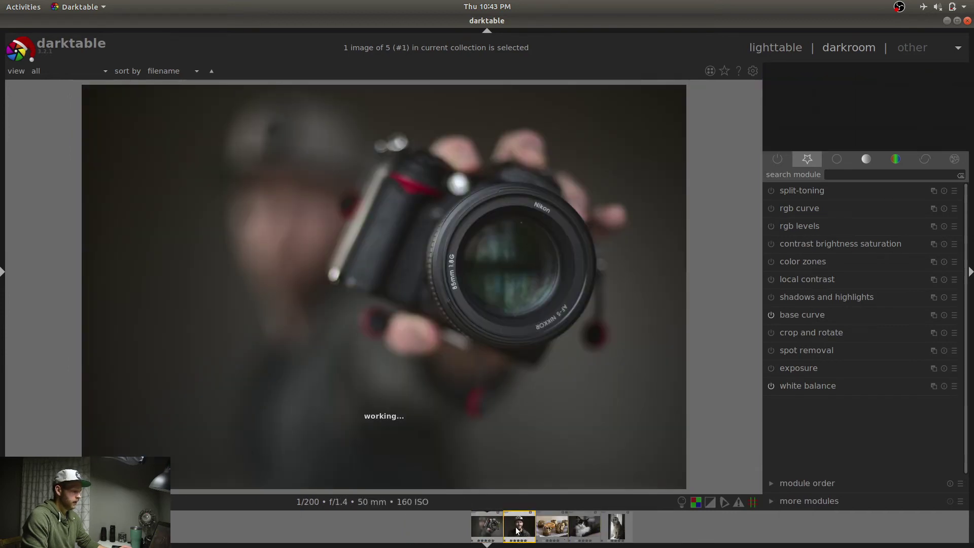
click(516, 531)
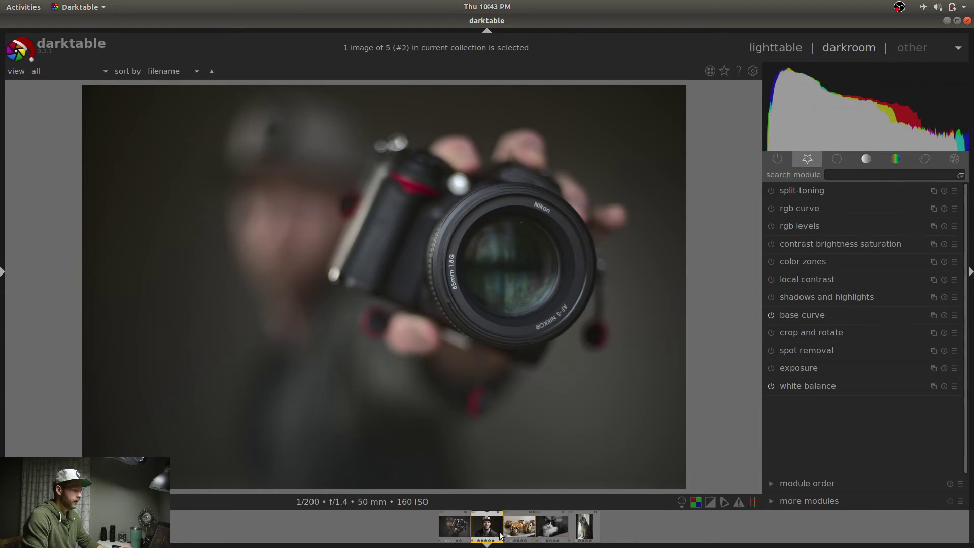
click(493, 535)
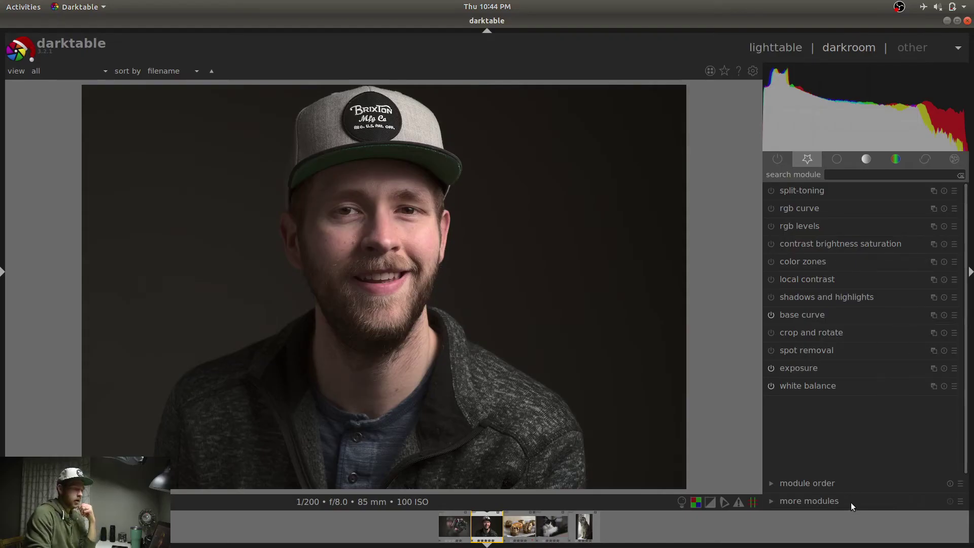
Find shadows and highlights in the full module list and enable it.
click(824, 501)
scroll(862, 457, down, 3)
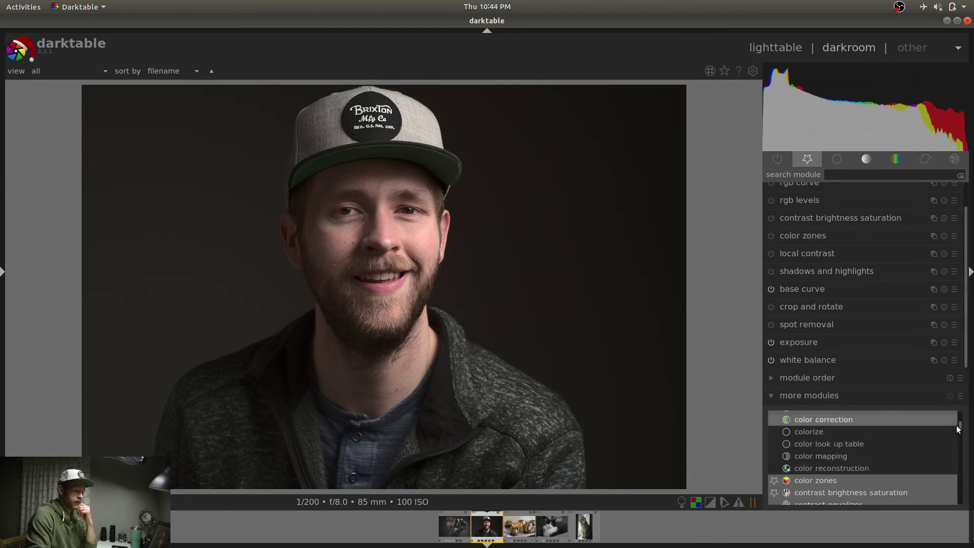
drag(961, 428, 970, 462)
scroll(862, 457, down, 6)
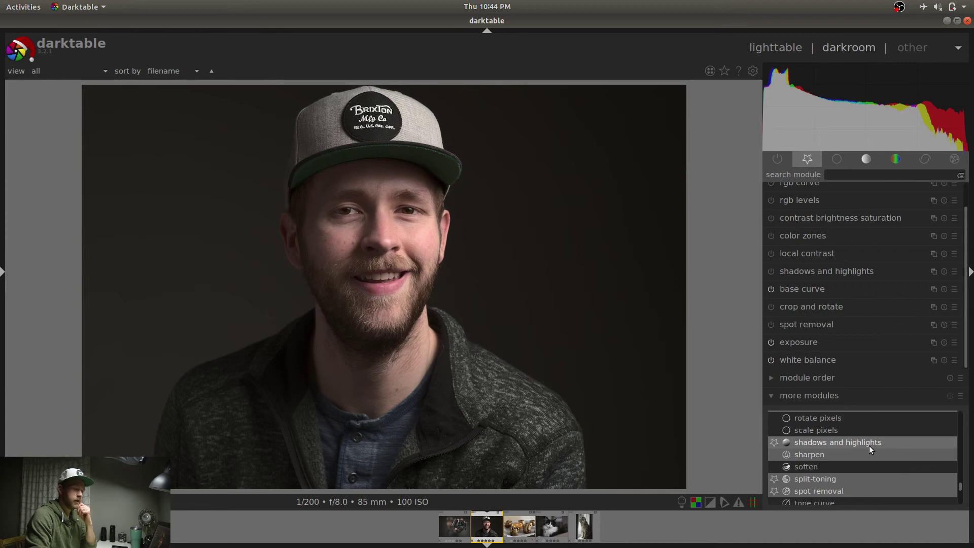
click(870, 445)
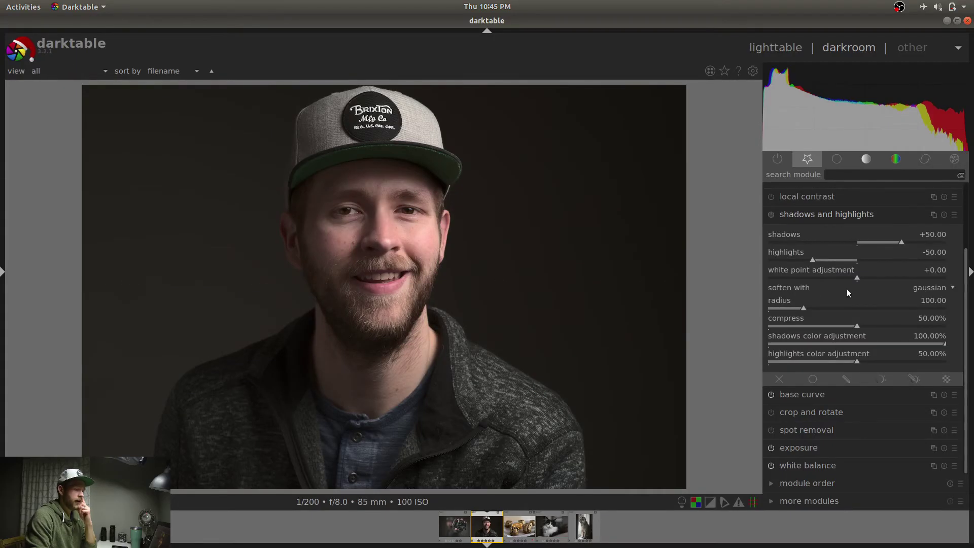
Soften with bilateral filter, with shadows at -30.83 and highlights at -6.69.
click(937, 288)
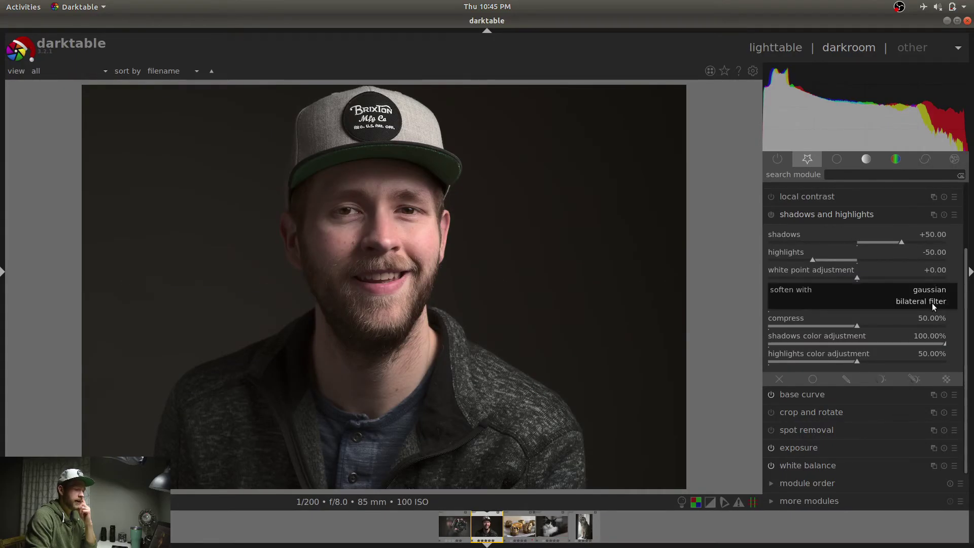
click(933, 303)
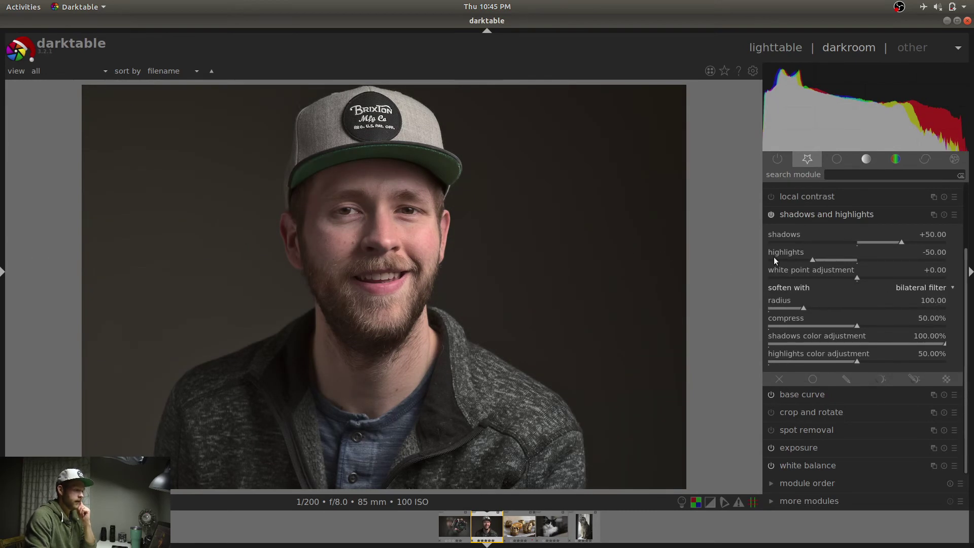
mouse_move(896, 241)
mouse_down()
mouse_move(858, 241)
mouse_move(910, 239)
mouse_up()
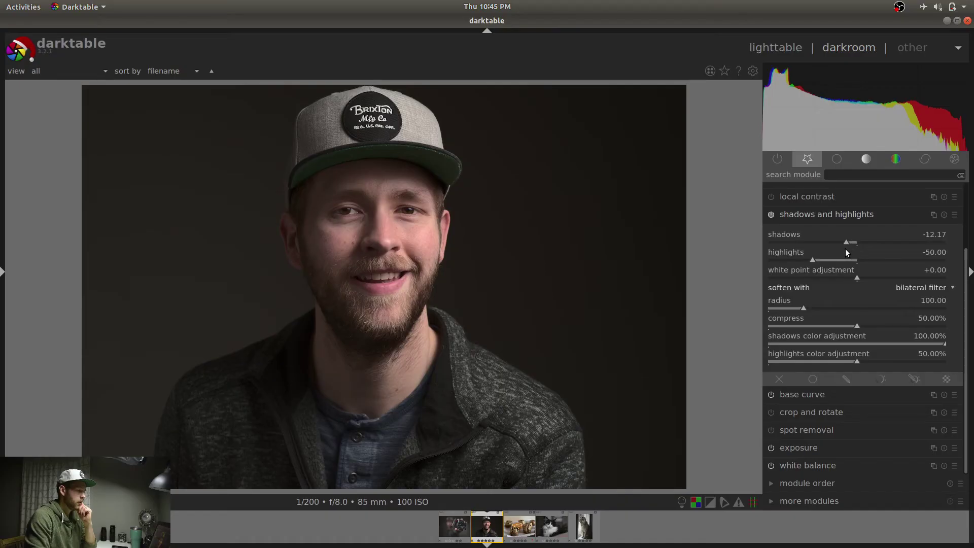
scroll(846, 249, down, 2)
click(829, 254)
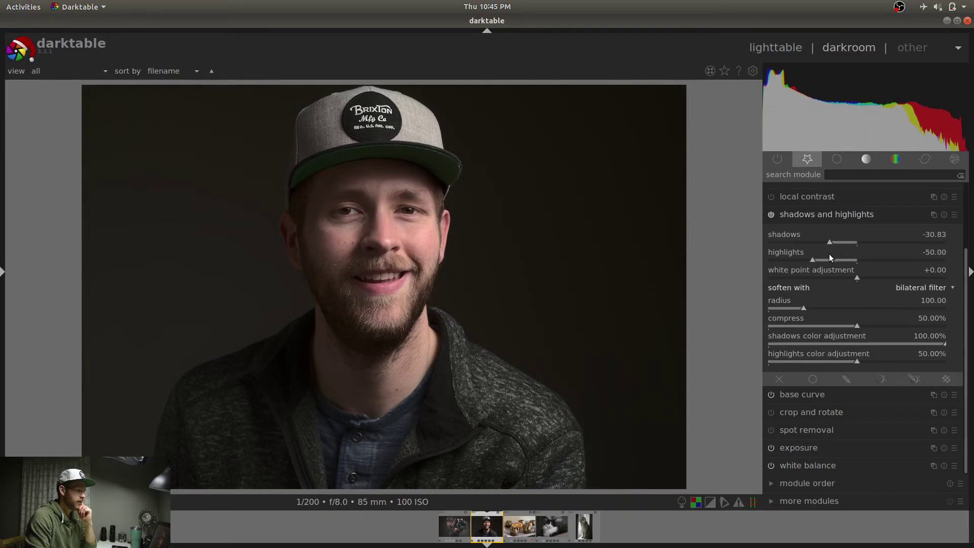
mouse_move(815, 261)
mouse_down()
mouse_move(909, 261)
mouse_move(850, 263)
mouse_up()
click(873, 213)
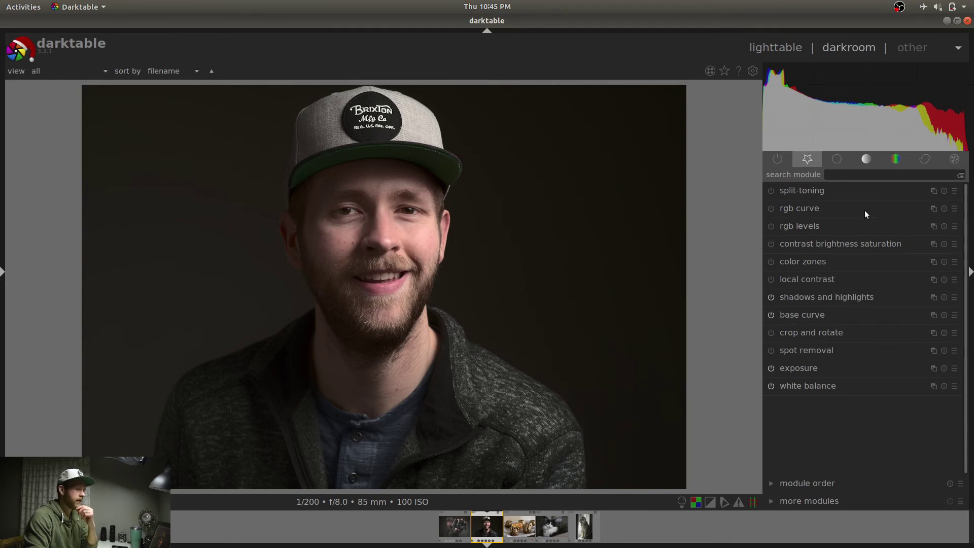
Apply the rgb curve preset contrast - high (linear), after trying the medium one.
click(954, 209)
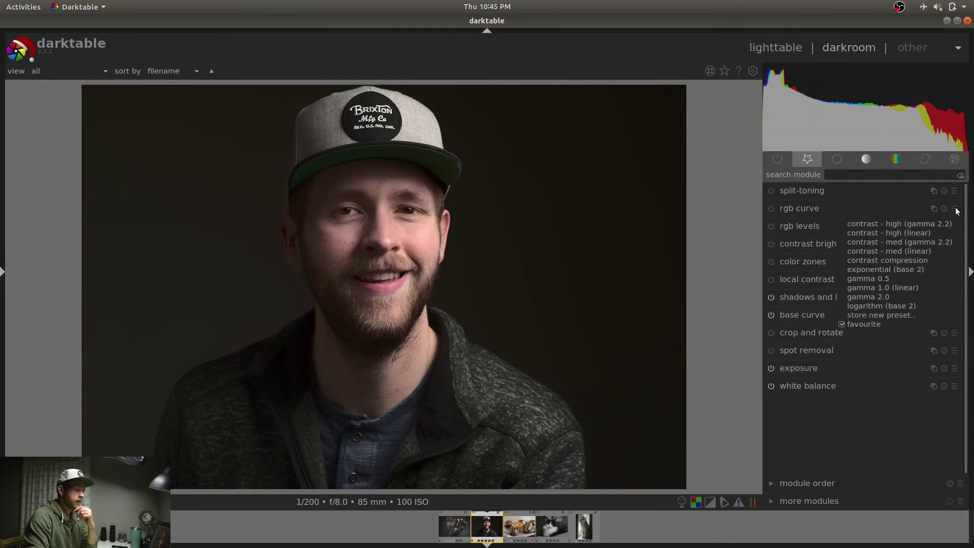
click(933, 251)
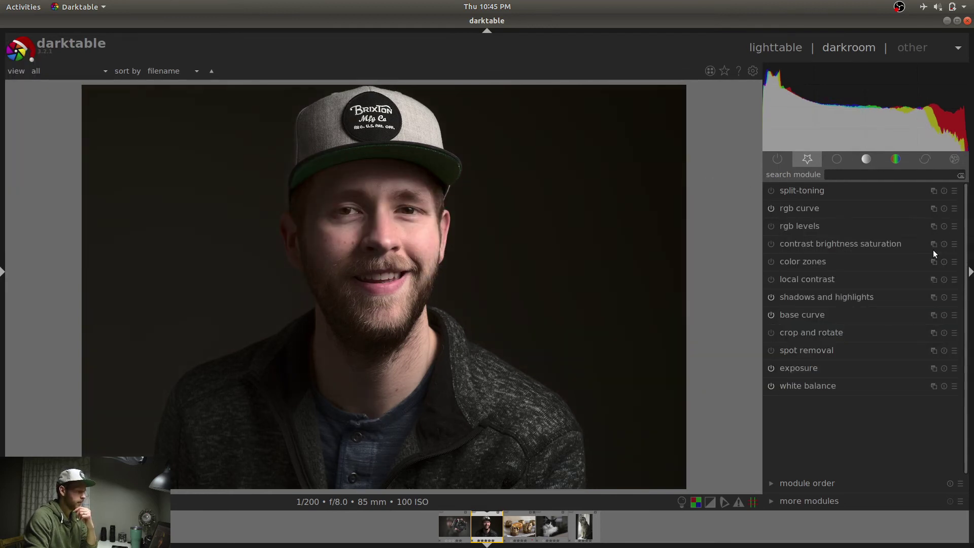
click(954, 215)
click(948, 234)
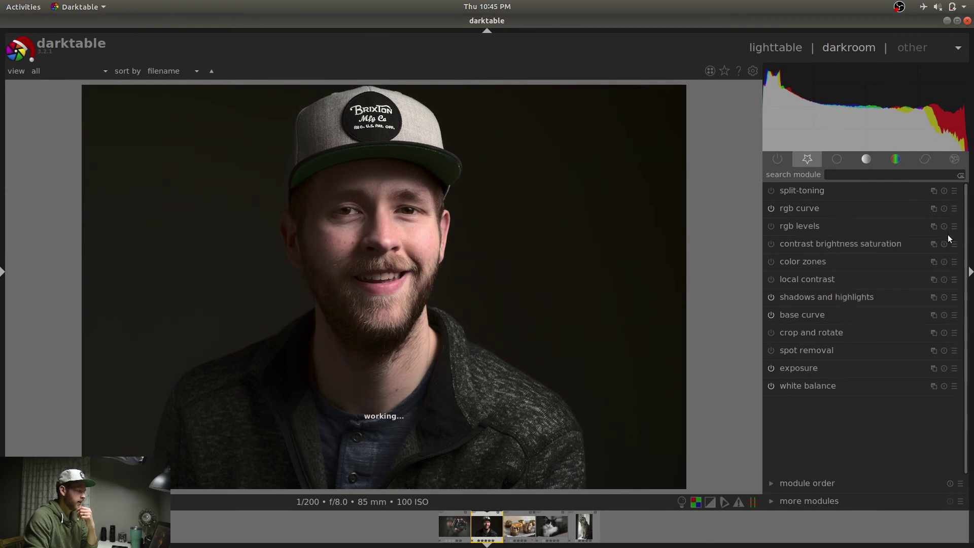
Ease the rgb curve's upper node slightly down and compare the result around the eyes.
click(876, 208)
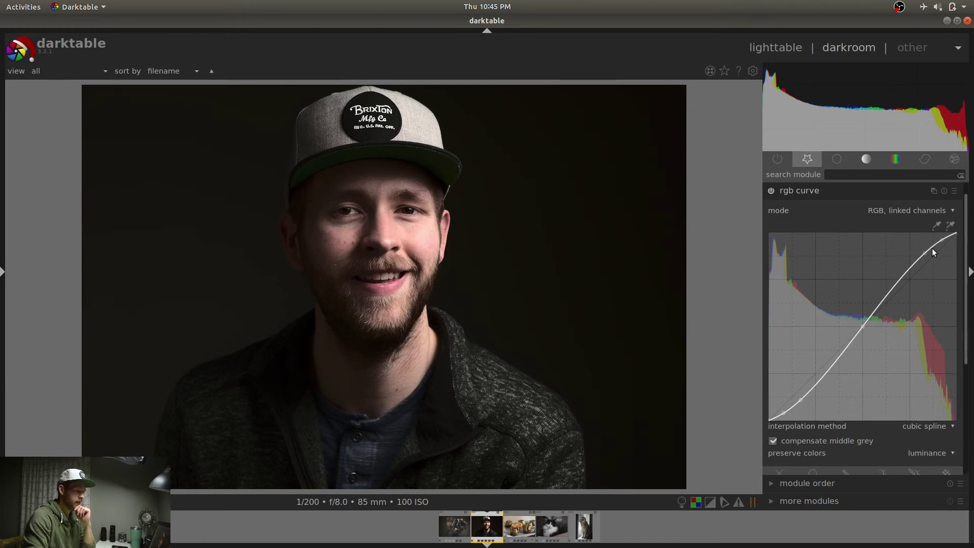
drag(925, 253, 945, 245)
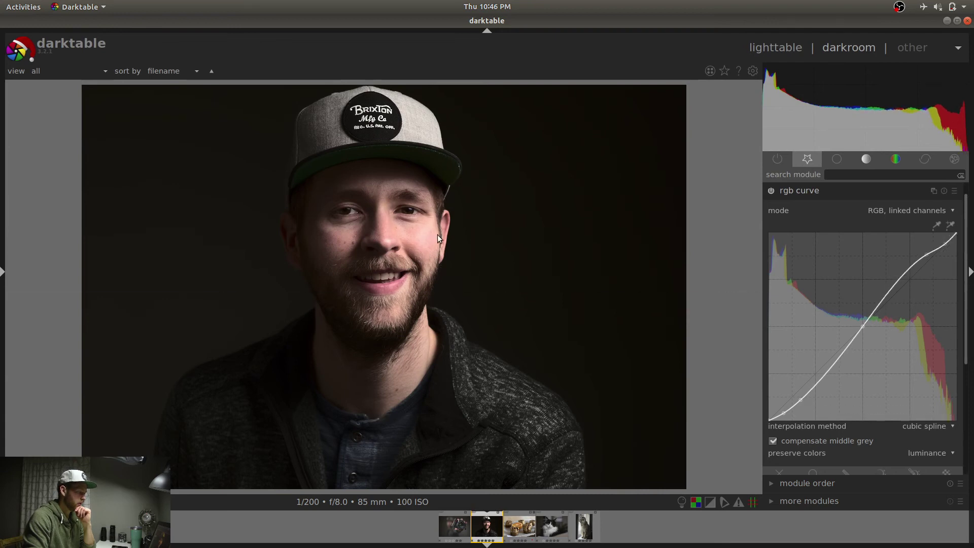
scroll(437, 234, up, 5)
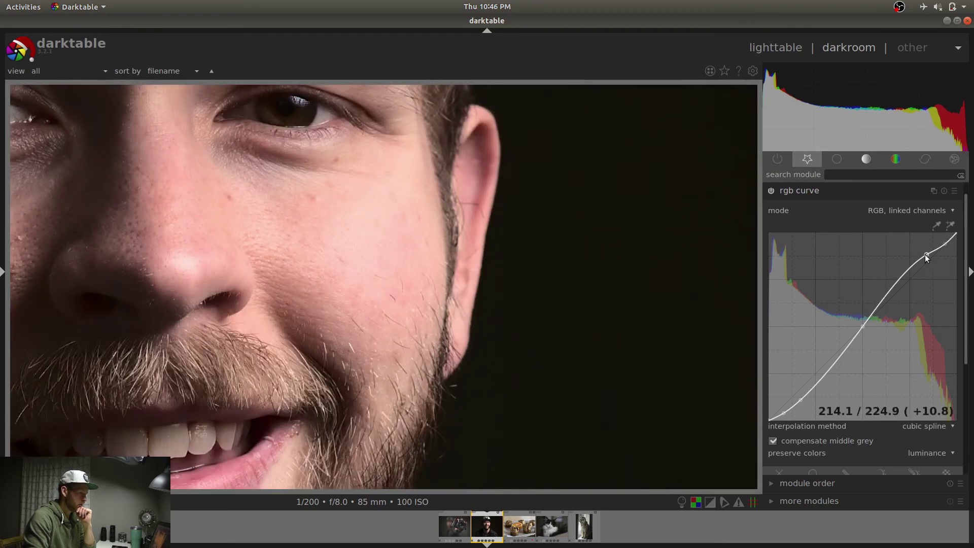
drag(926, 254, 927, 259)
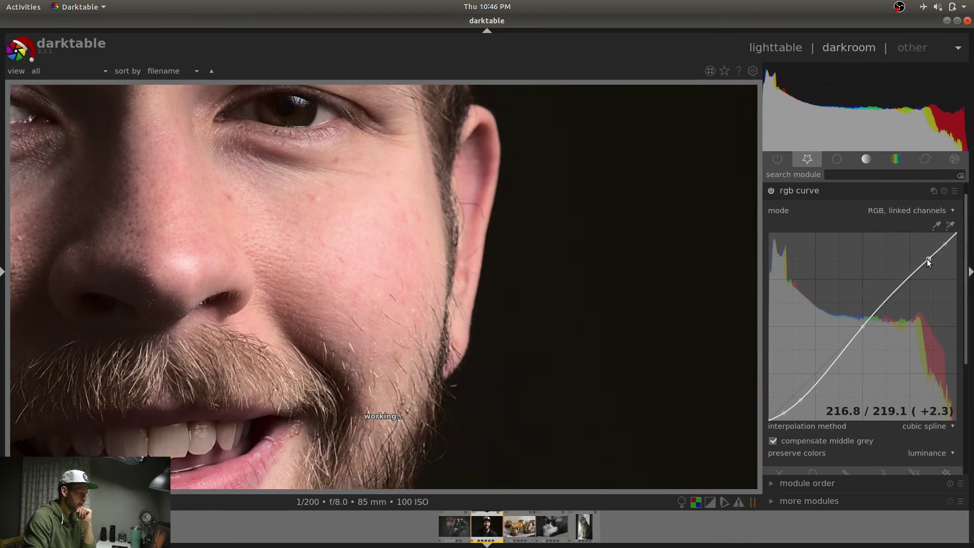
click(774, 192)
click(775, 192)
drag(512, 219, 677, 299)
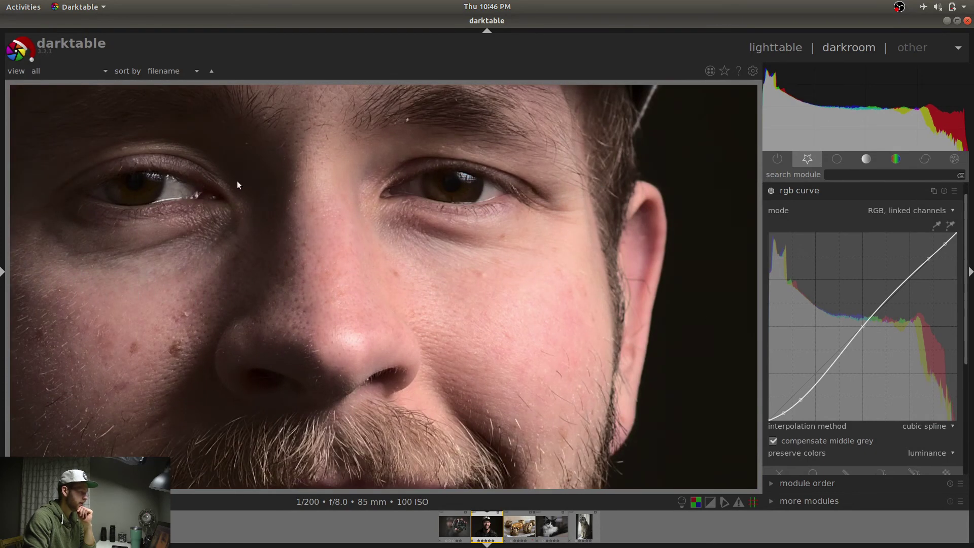
scroll(558, 207, down, 3)
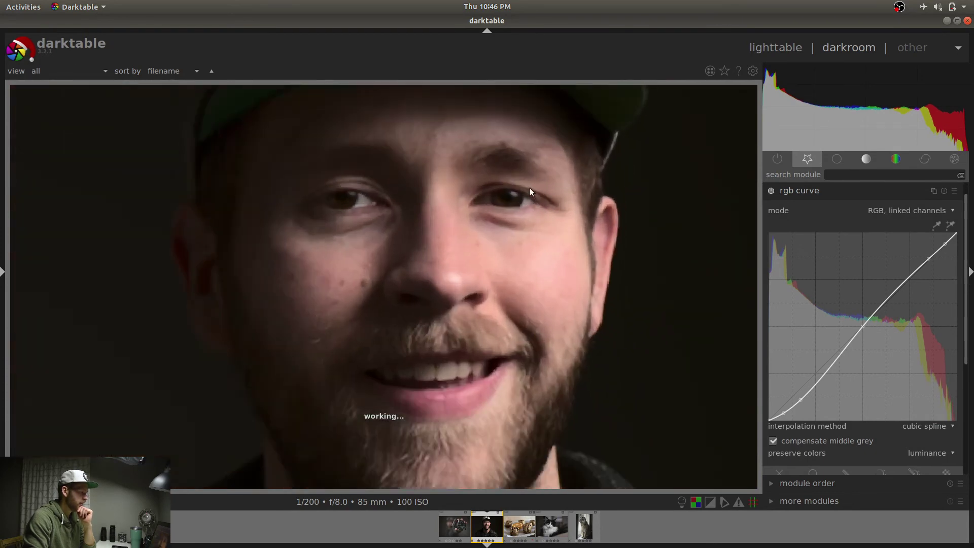
scroll(529, 189, up, 1)
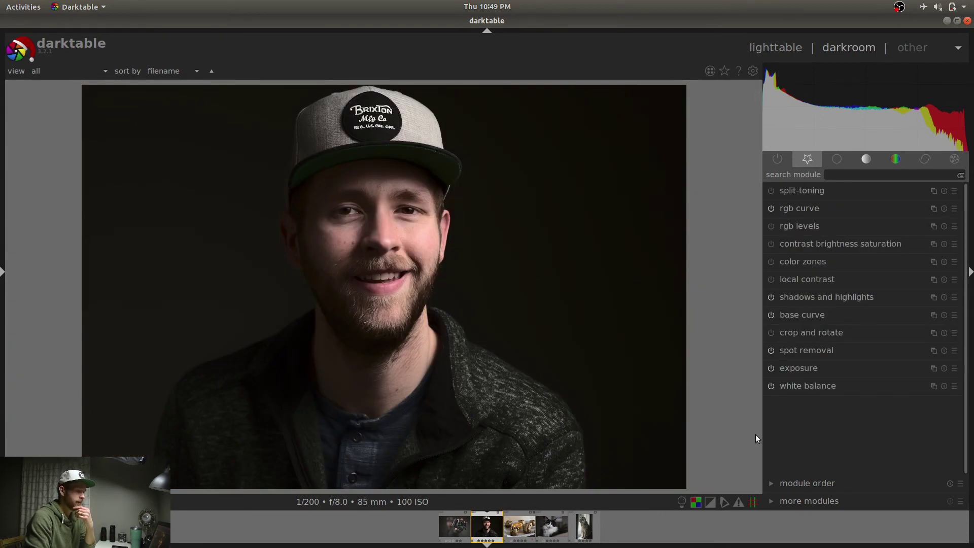
Raise the white balance tint to 1.038, then go back to the lighttable grid.
click(808, 386)
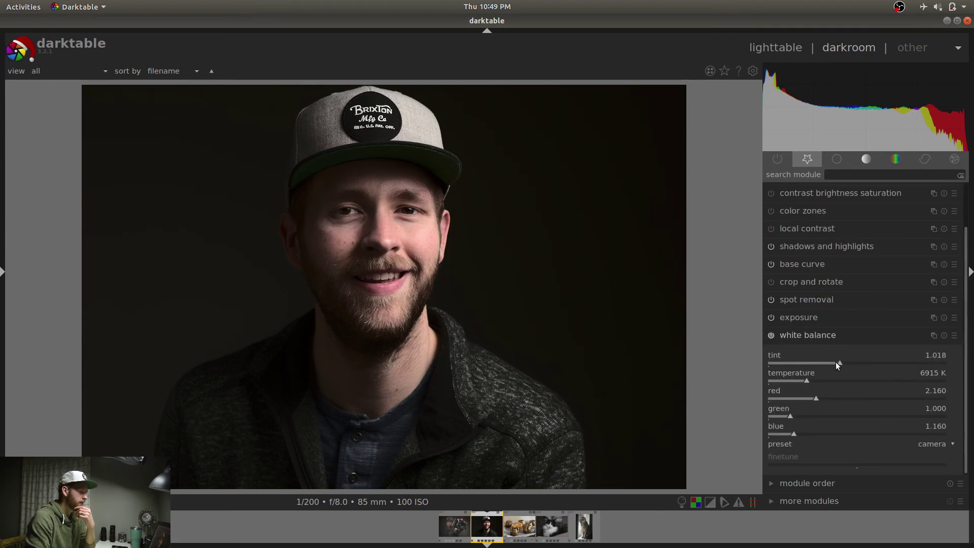
scroll(836, 362, up, 2)
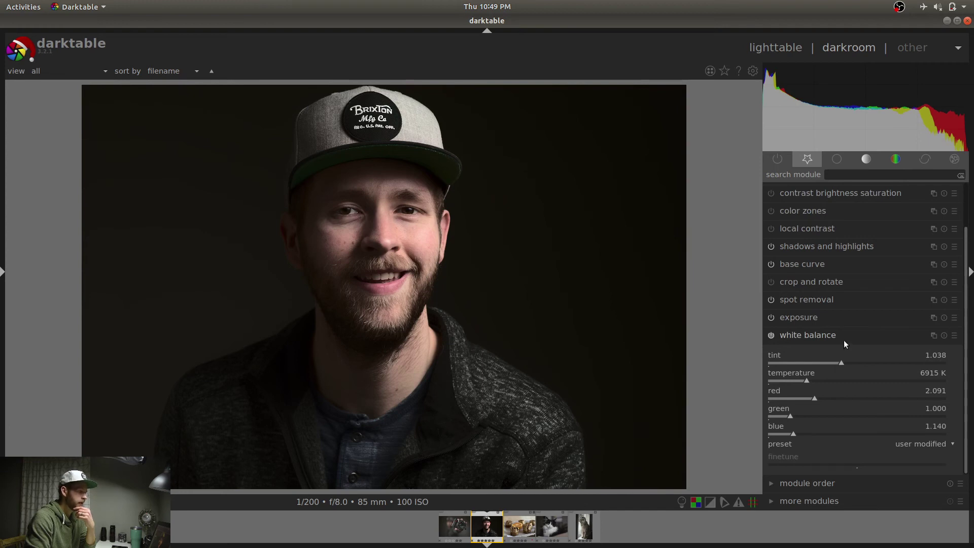
click(845, 341)
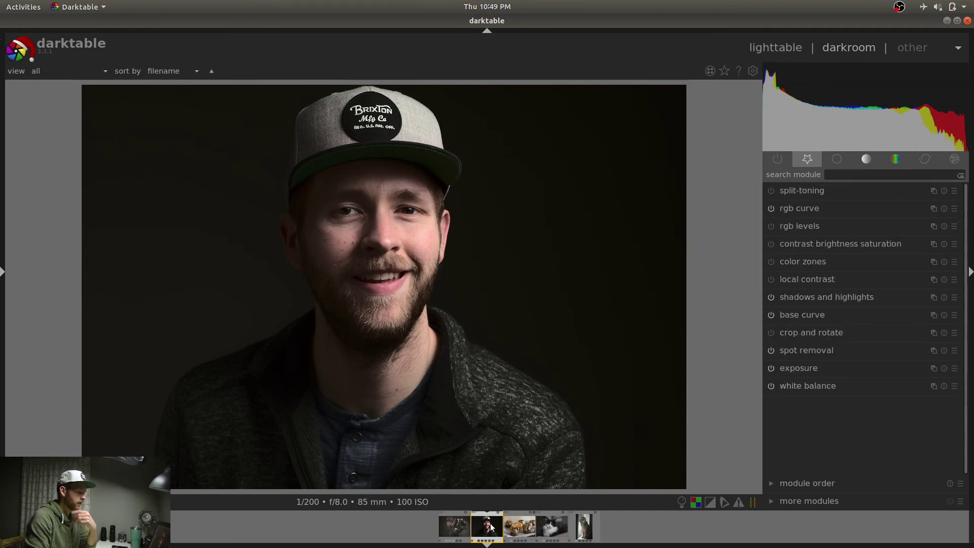
key(l)
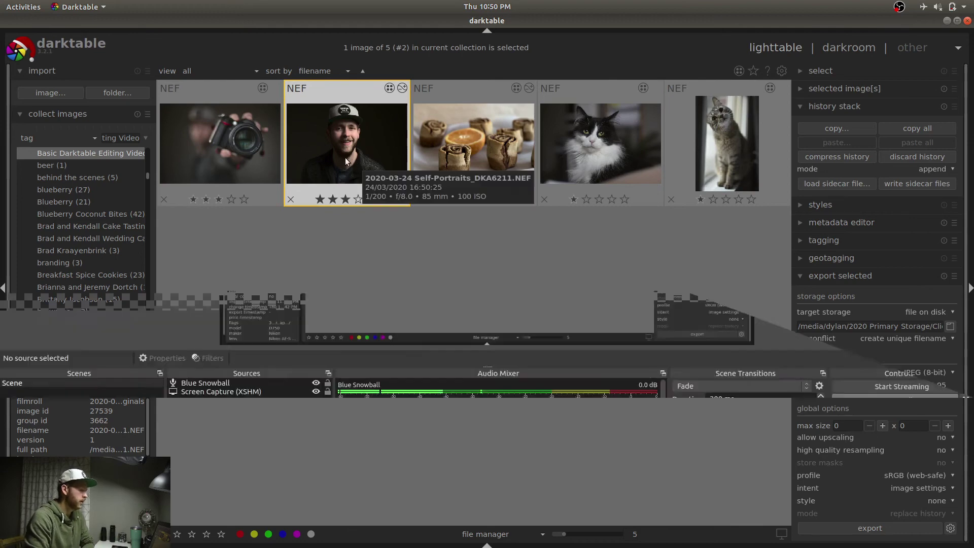